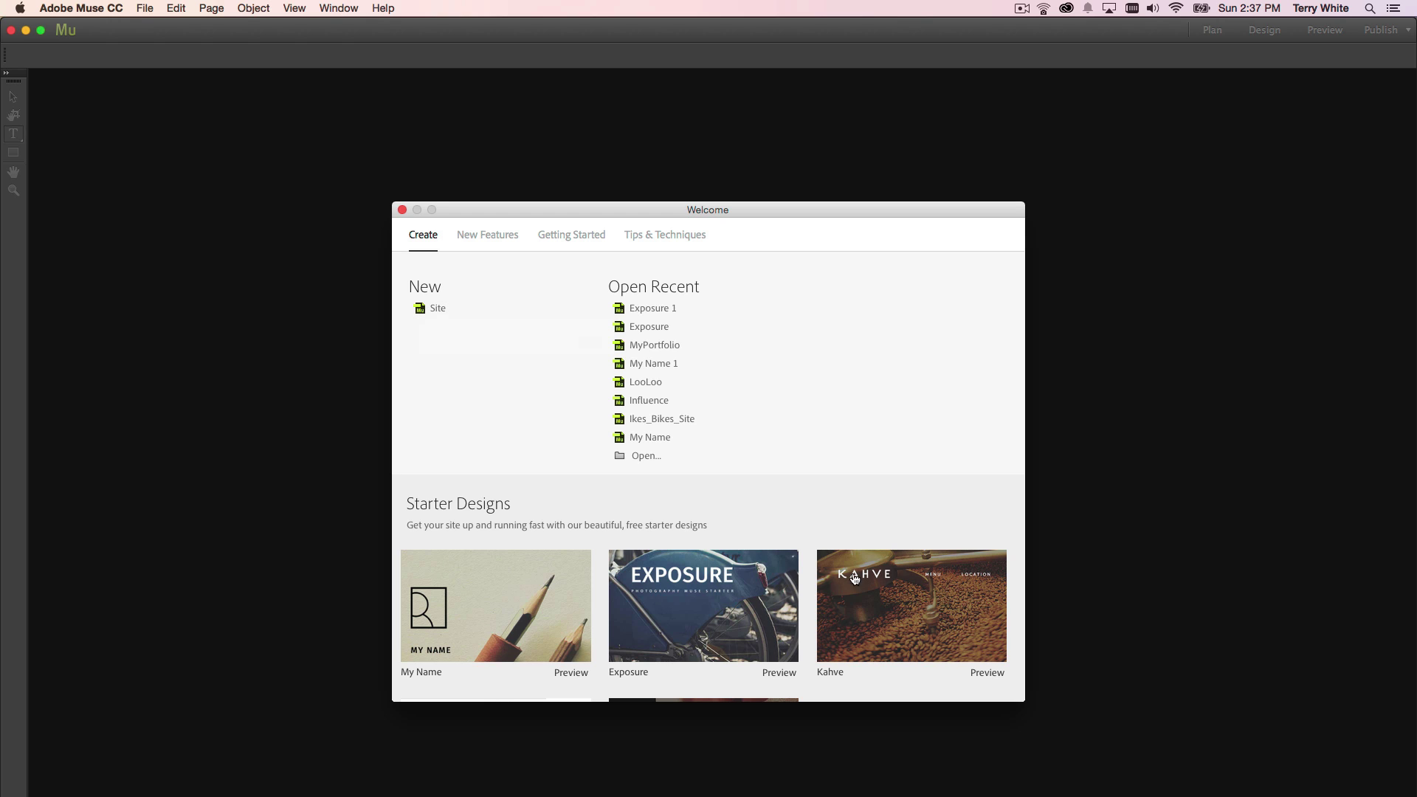
- Tour the preview's Portfolio and My Story pages, then return to the My Name home page
scroll(920, 579, "down", 3)
scroll(920, 577, "down", 2)
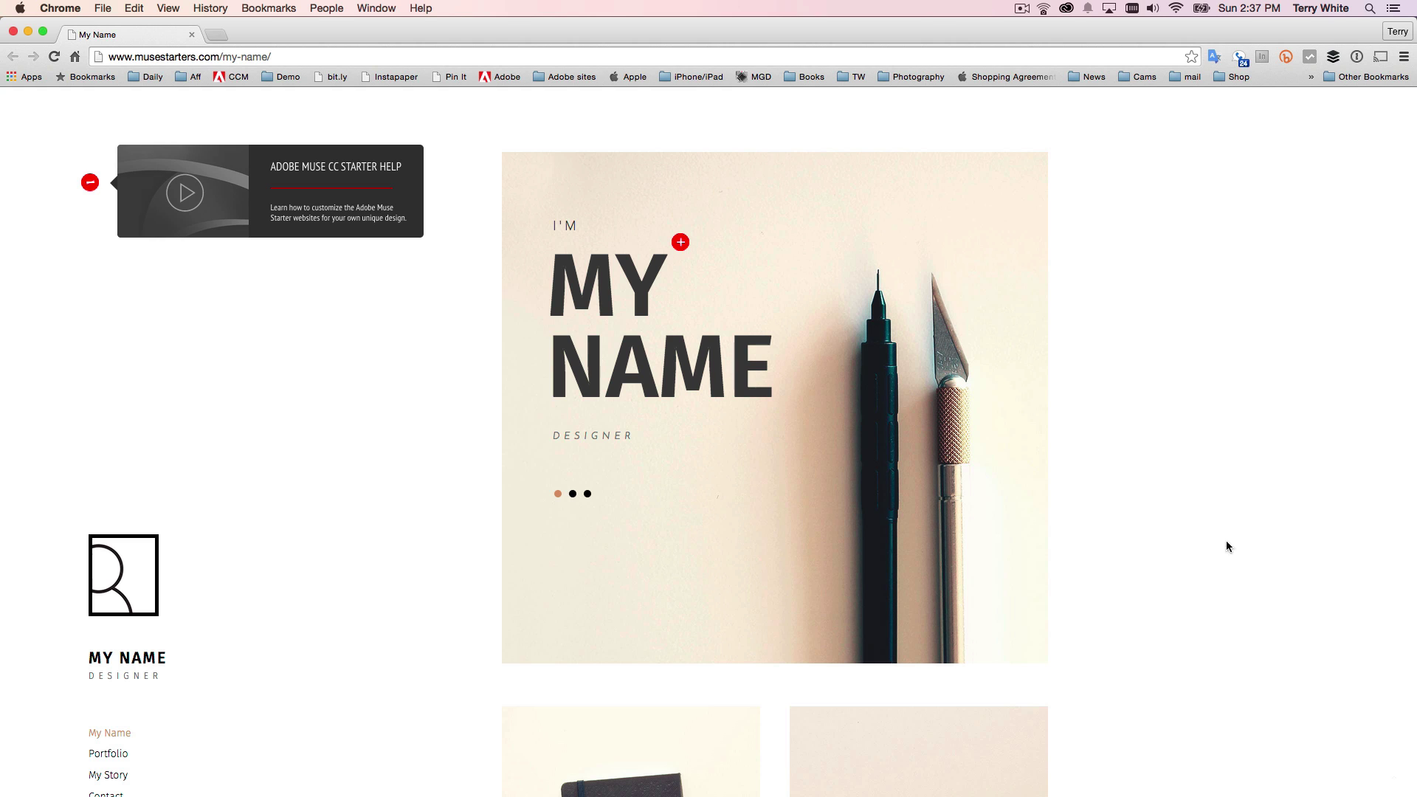
scroll(1180, 547, "down", 5)
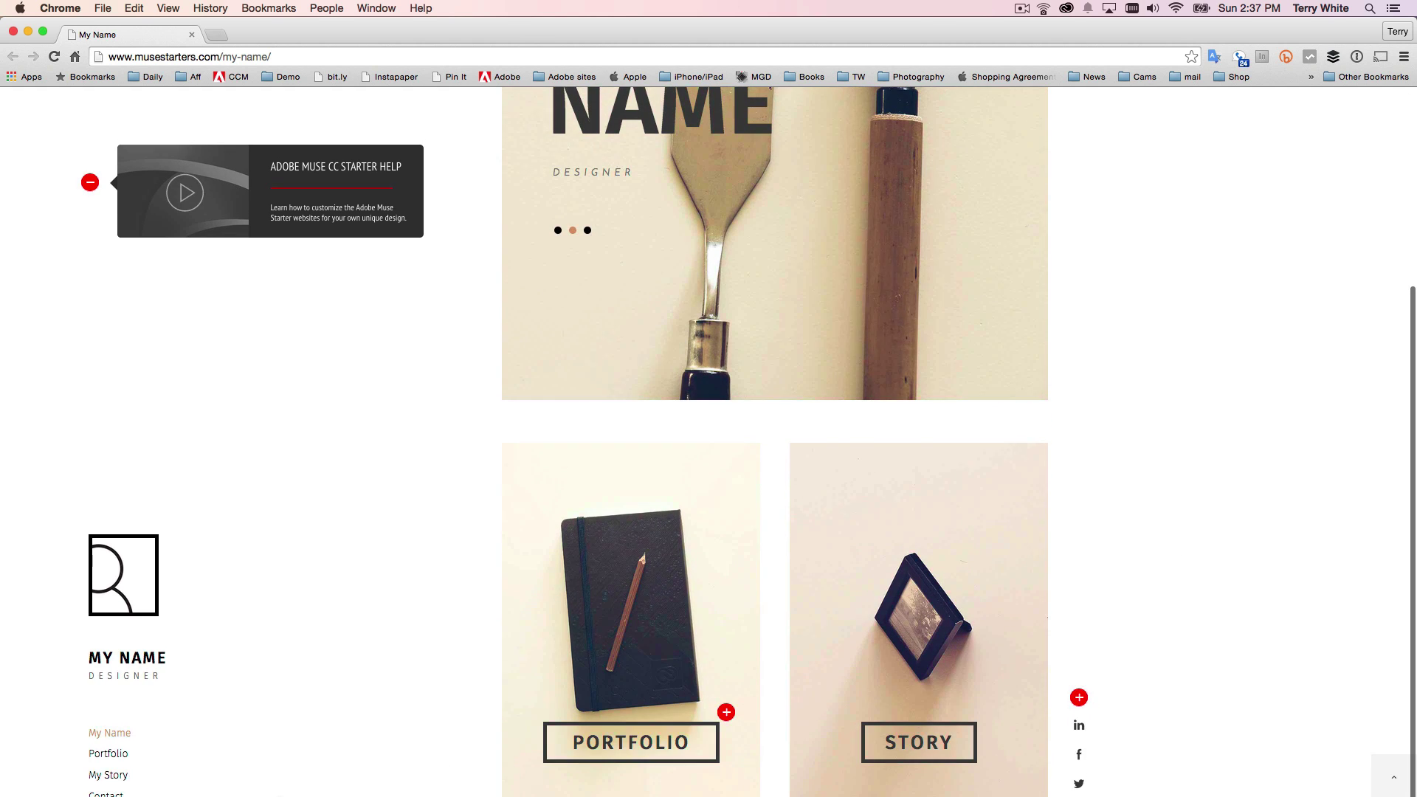
left_click(116, 759)
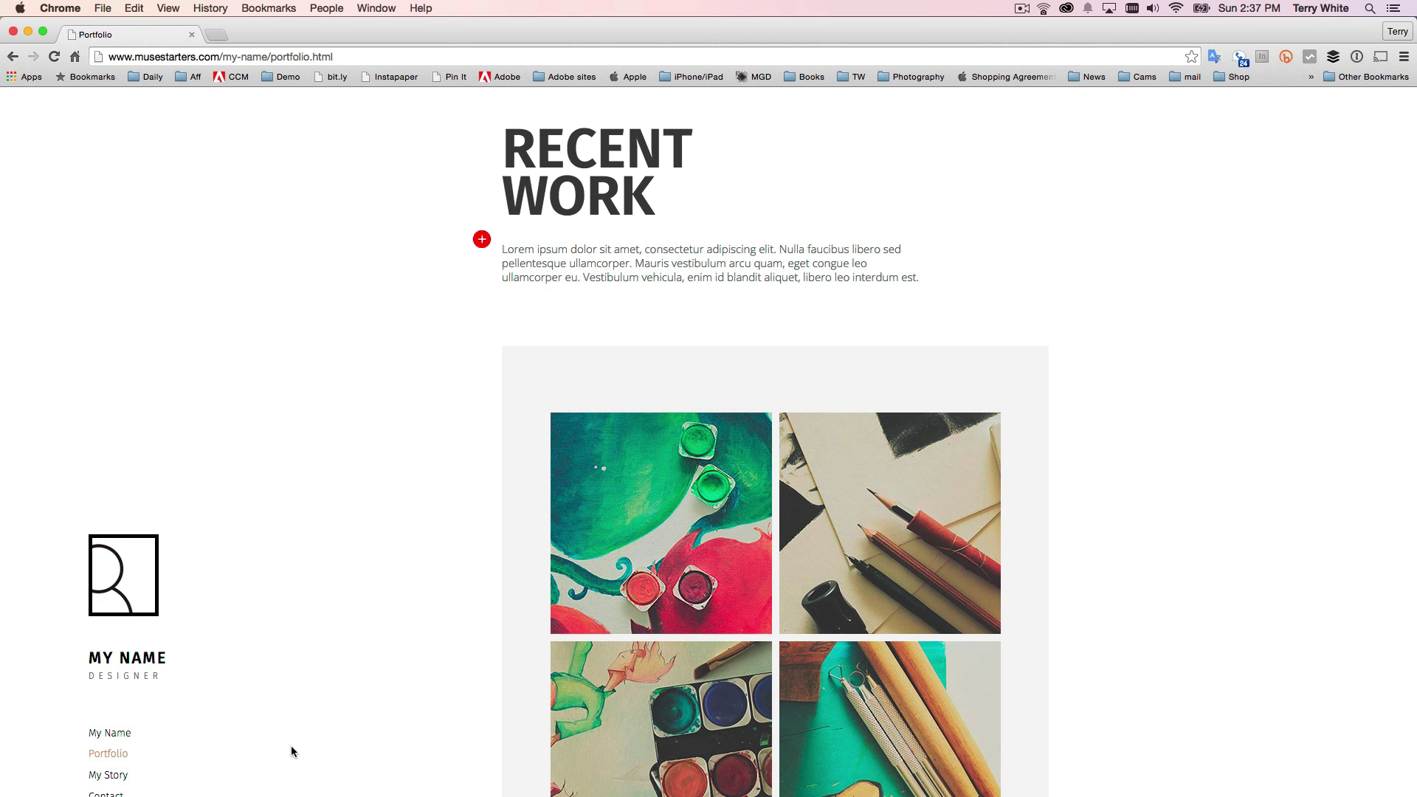
left_click(120, 781)
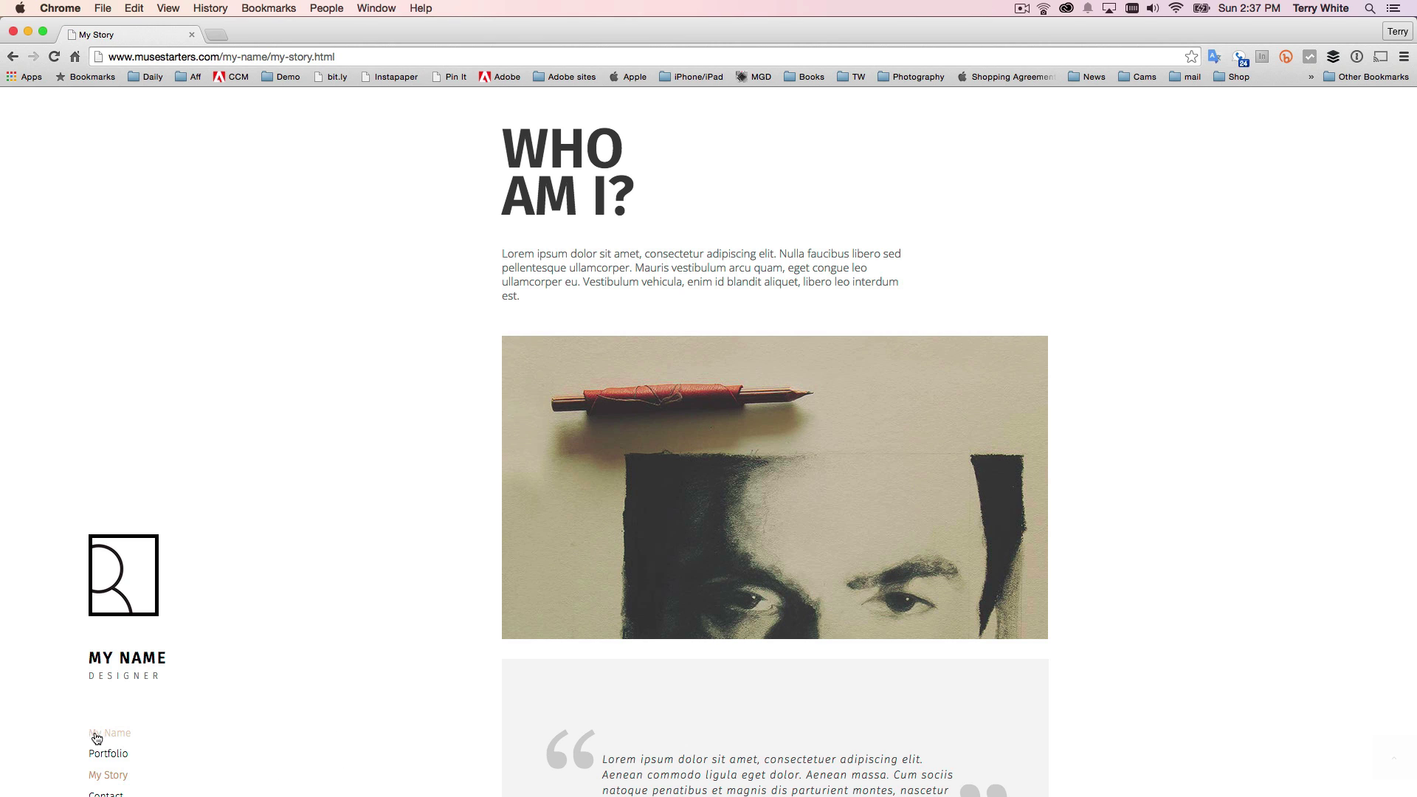
left_click(103, 734)
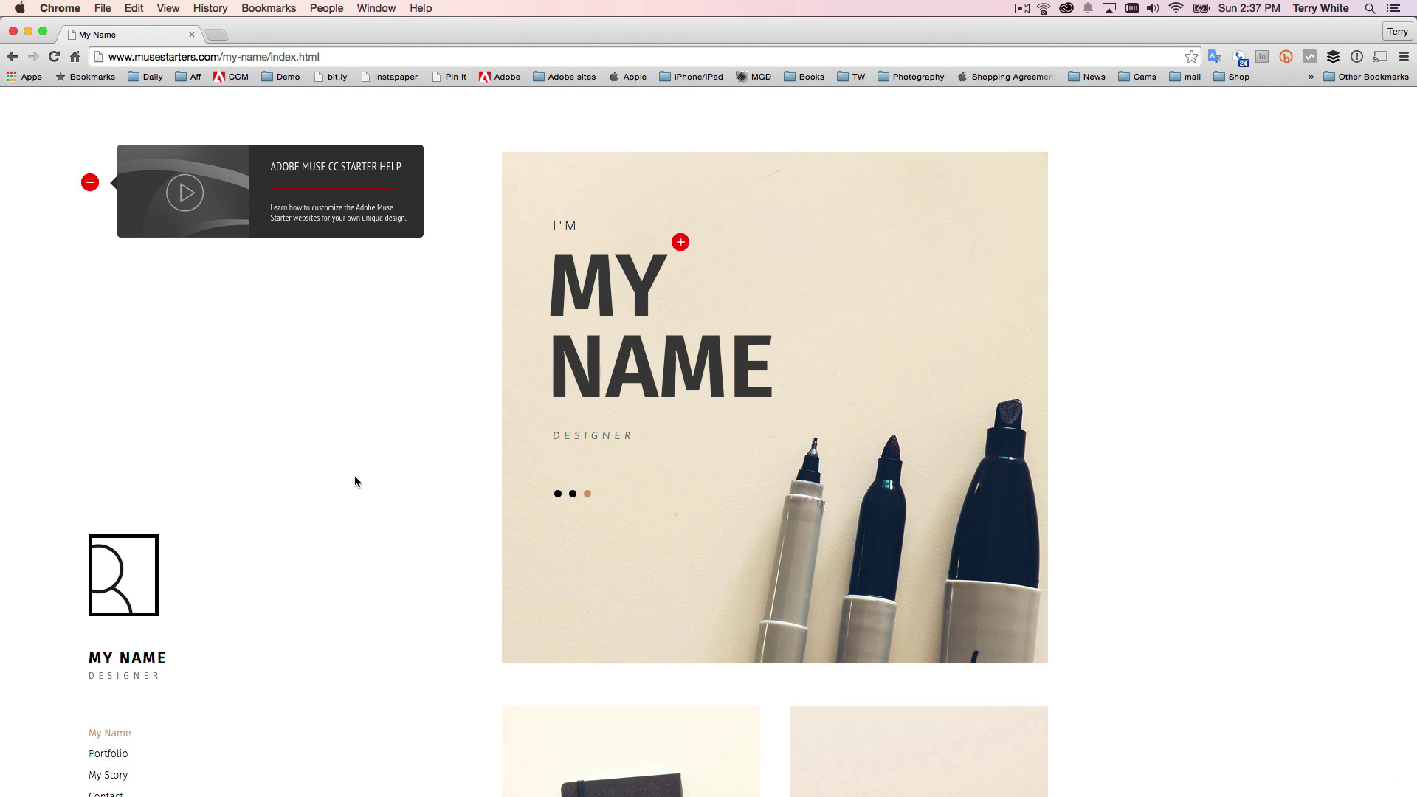
- Back in Muse, create a new site from the Exposure starter design in the Welcome window
key("super+Tab")
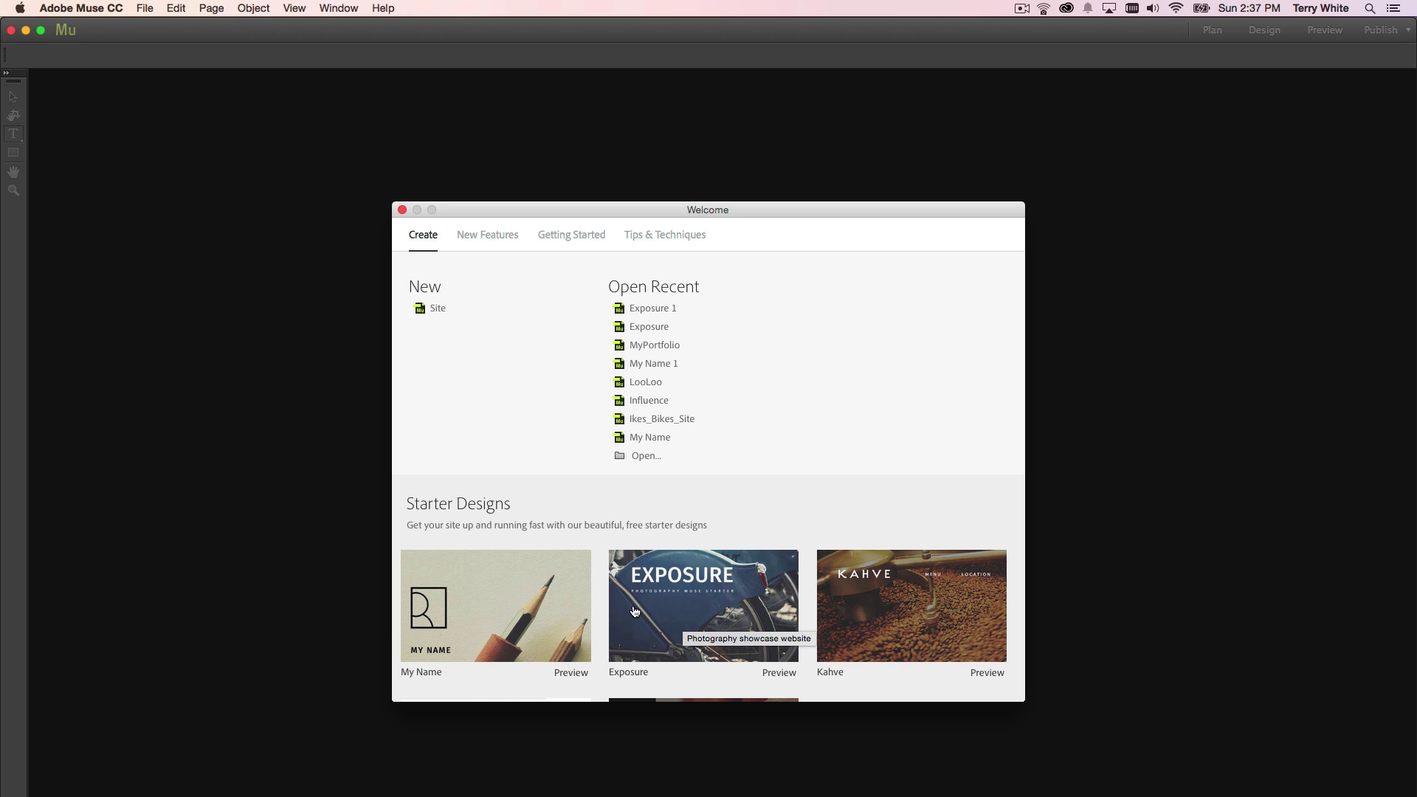
scroll(711, 610, "down", 3)
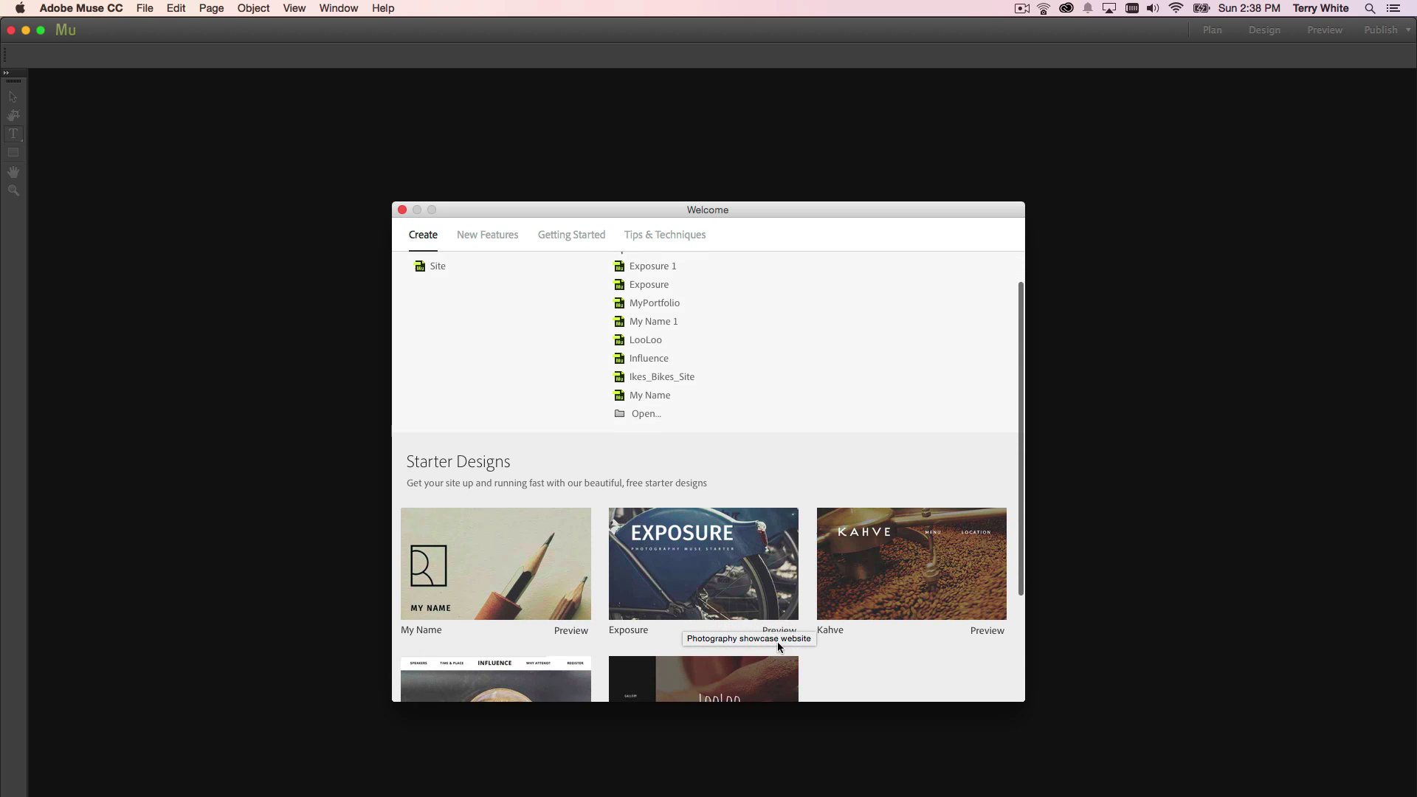
scroll(683, 589, "up", 3)
left_click(793, 617)
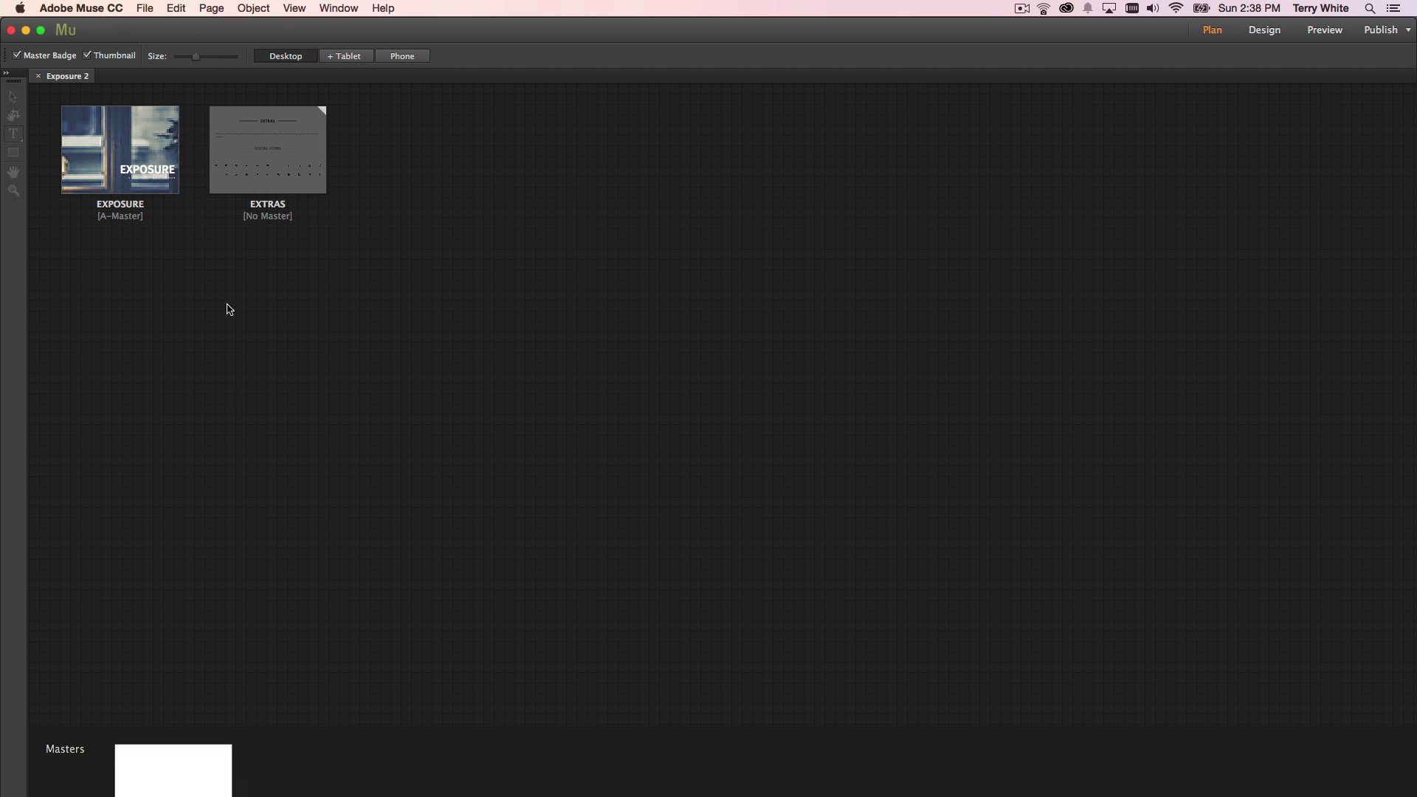
double_click(273, 183)
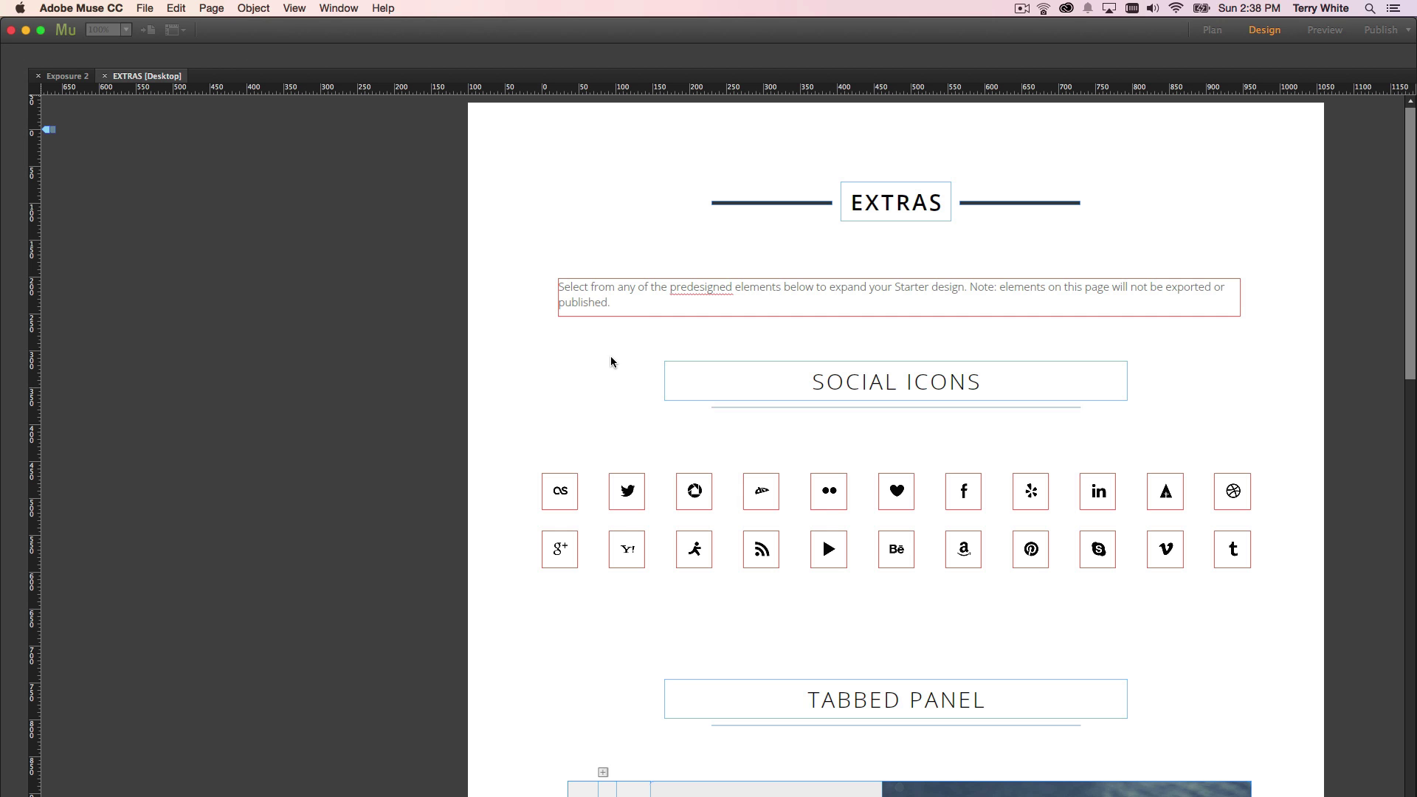
scroll(730, 382, "down", 15)
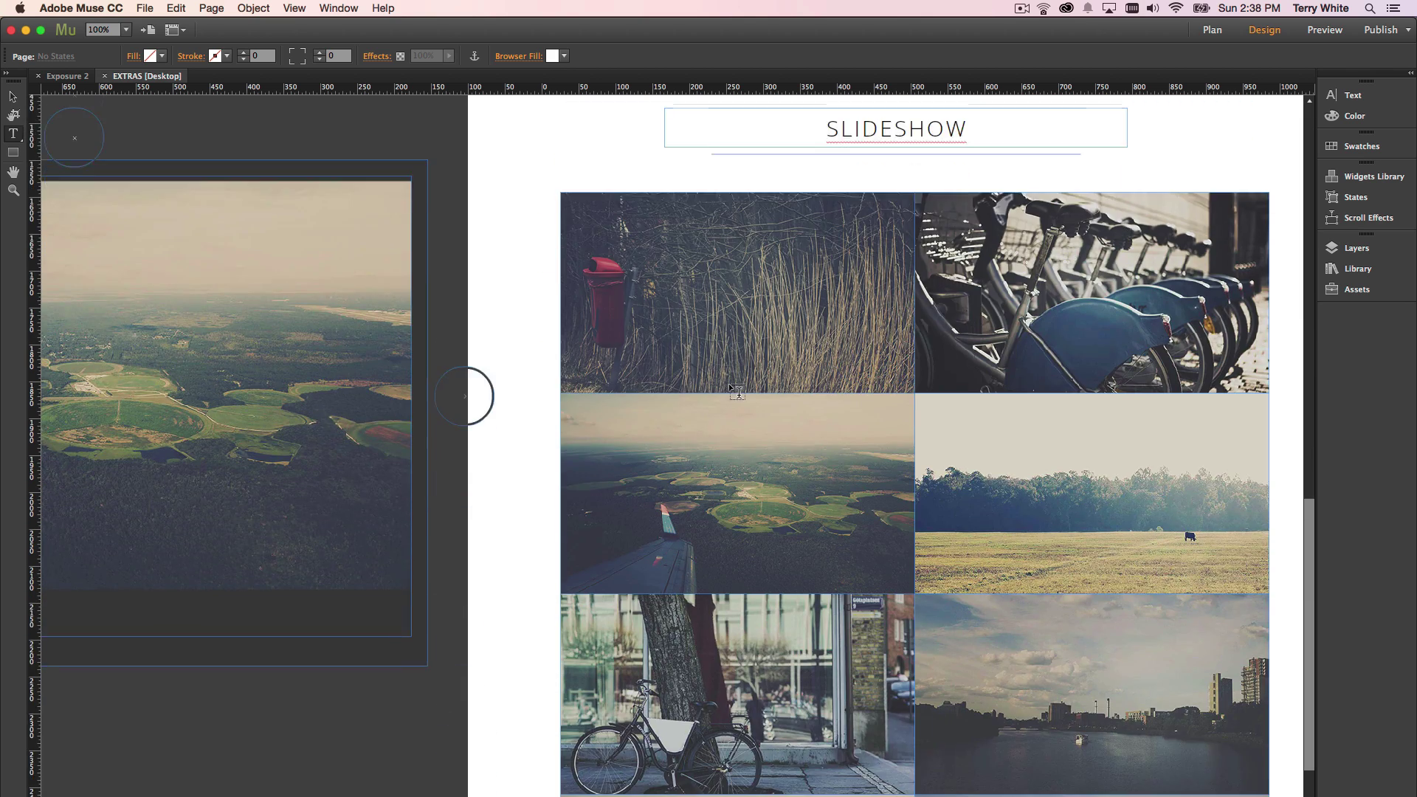
scroll(730, 384, "up", 20)
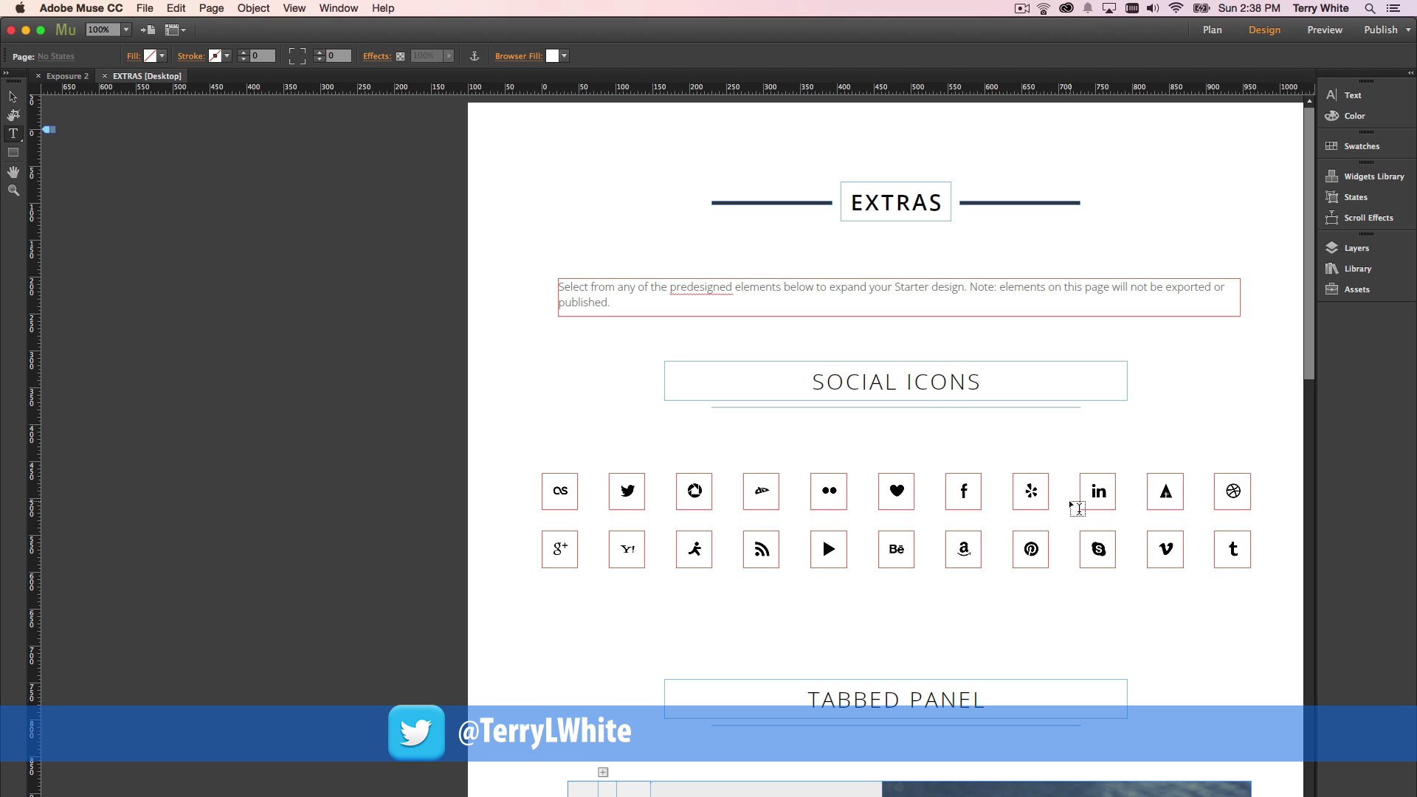
scroll(846, 387, "down", 5)
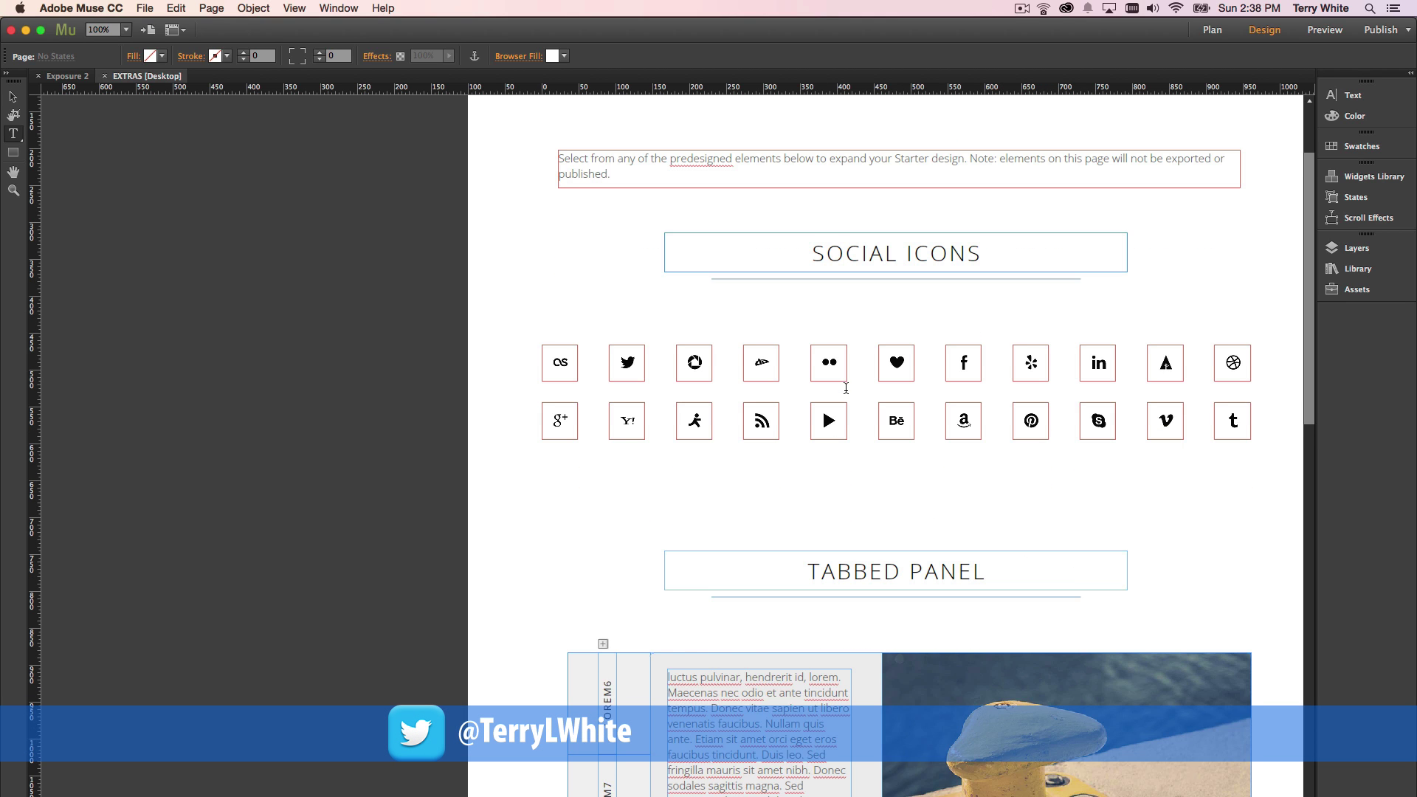
scroll(832, 598, "down", 10)
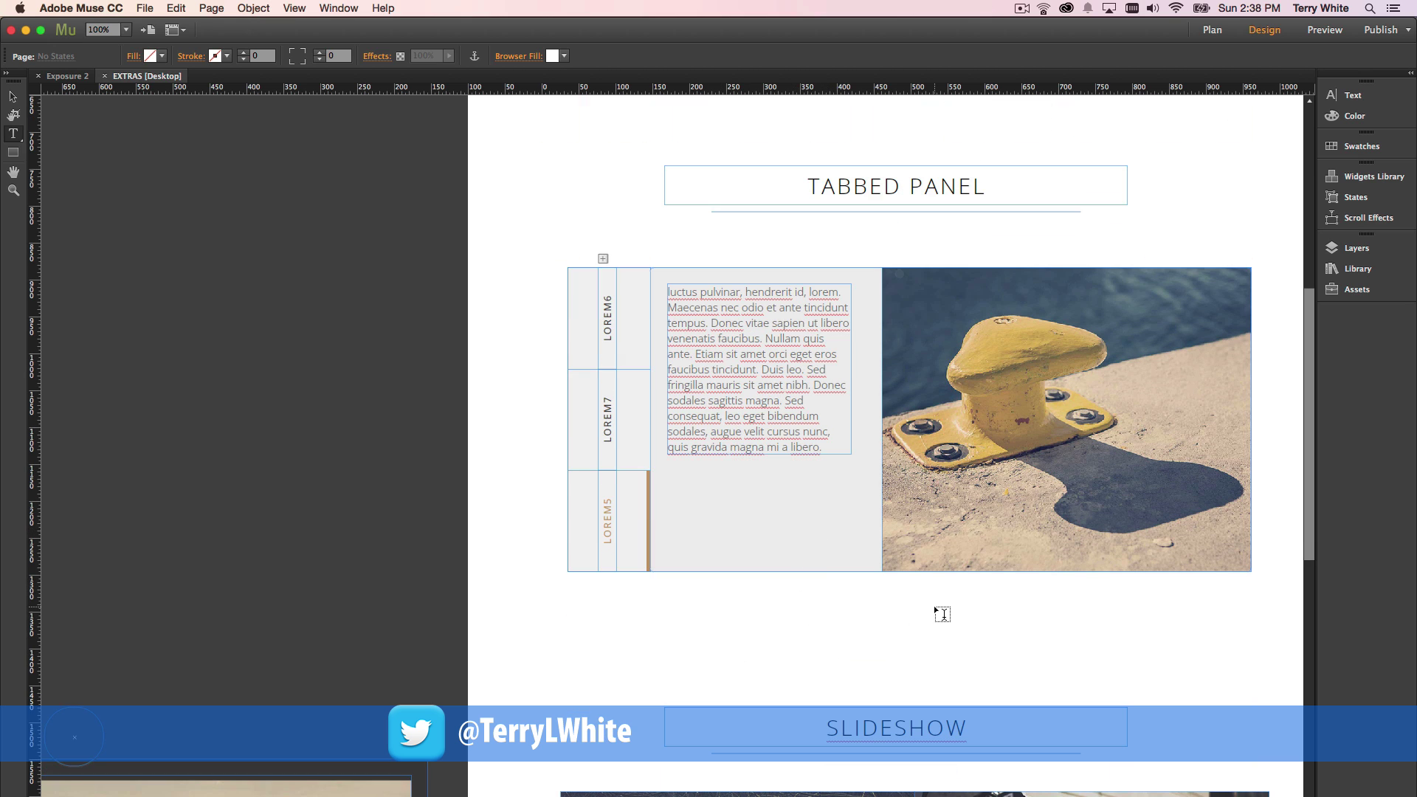
left_click(105, 76)
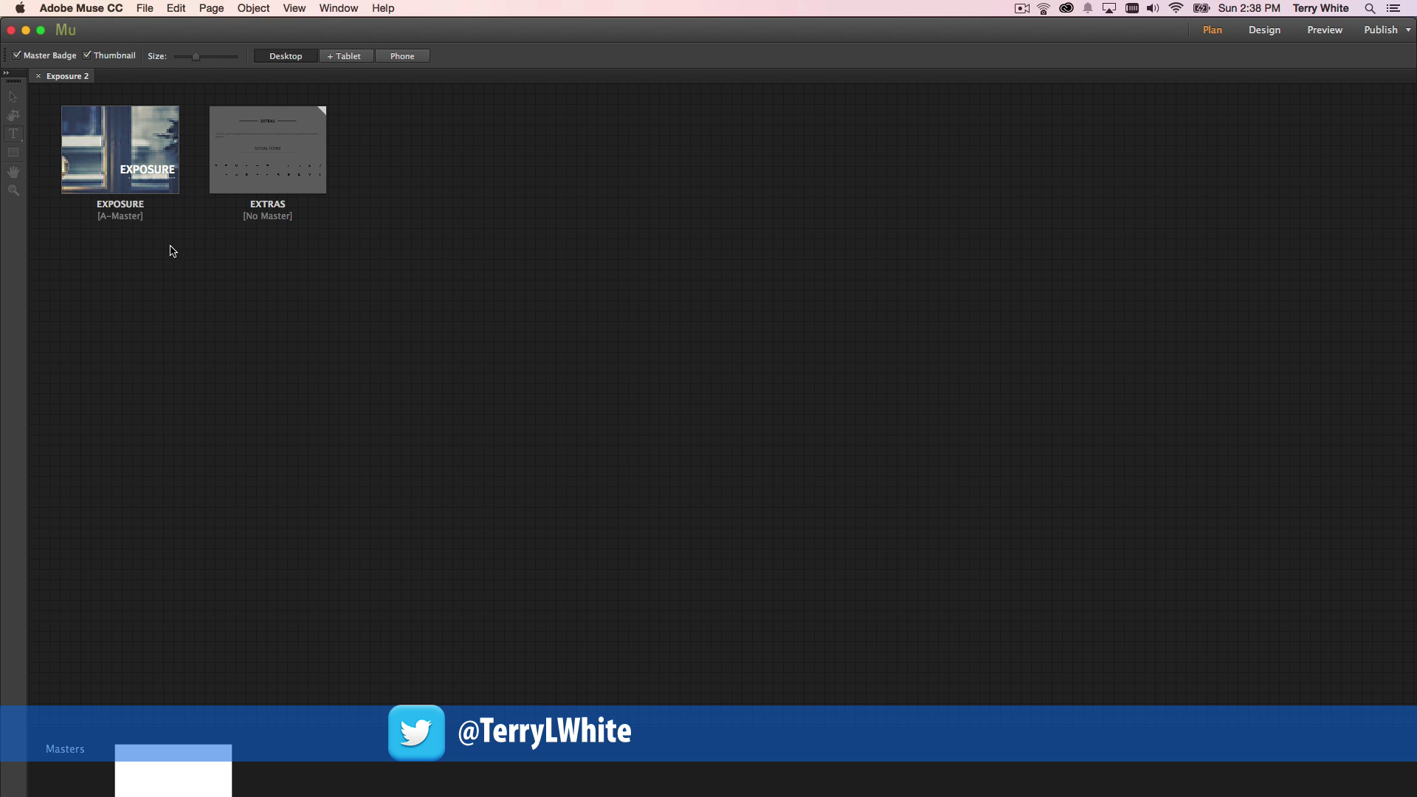
- Open the EXPOSURE page and delete the photography subtitle text frame
double_click(124, 159)
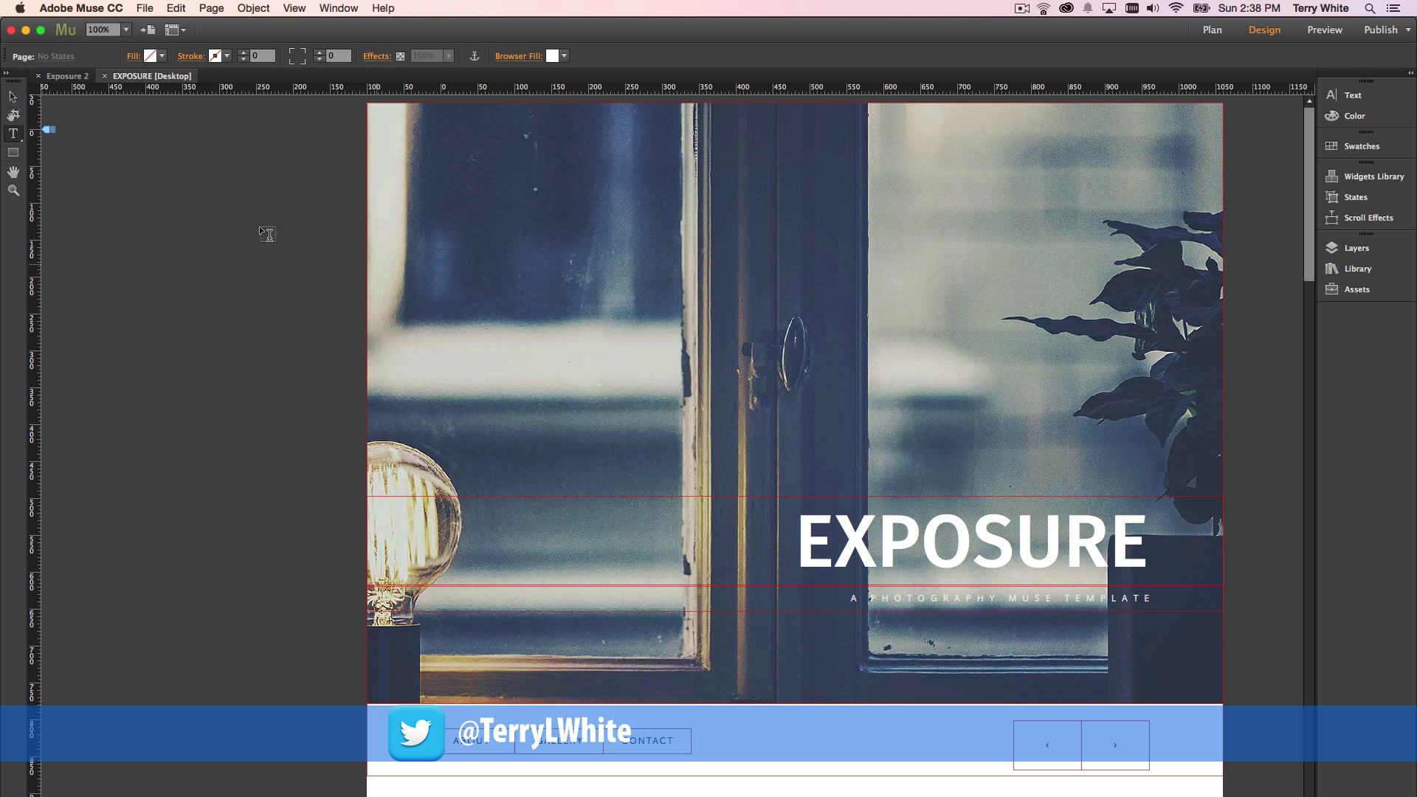
left_click(13, 97)
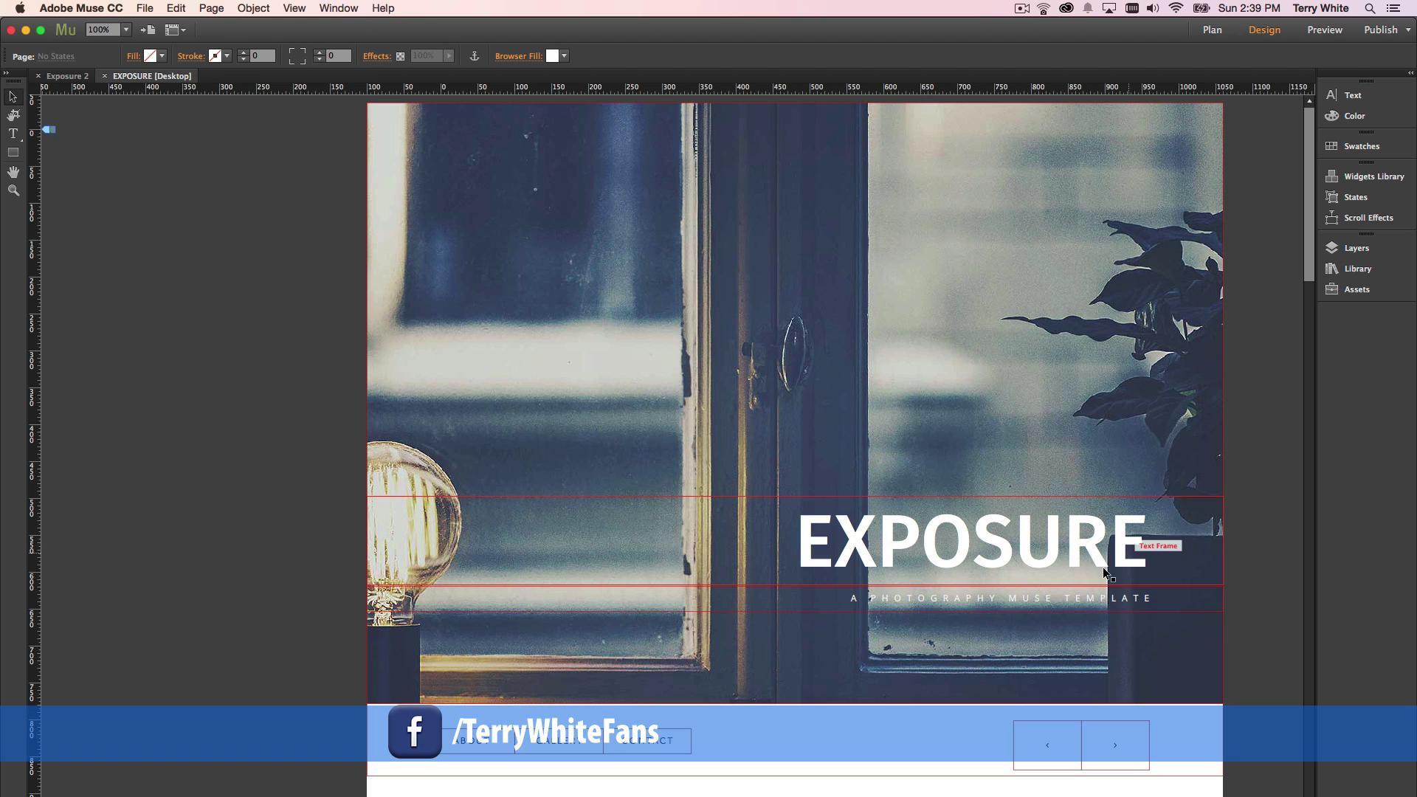
left_click(1119, 601)
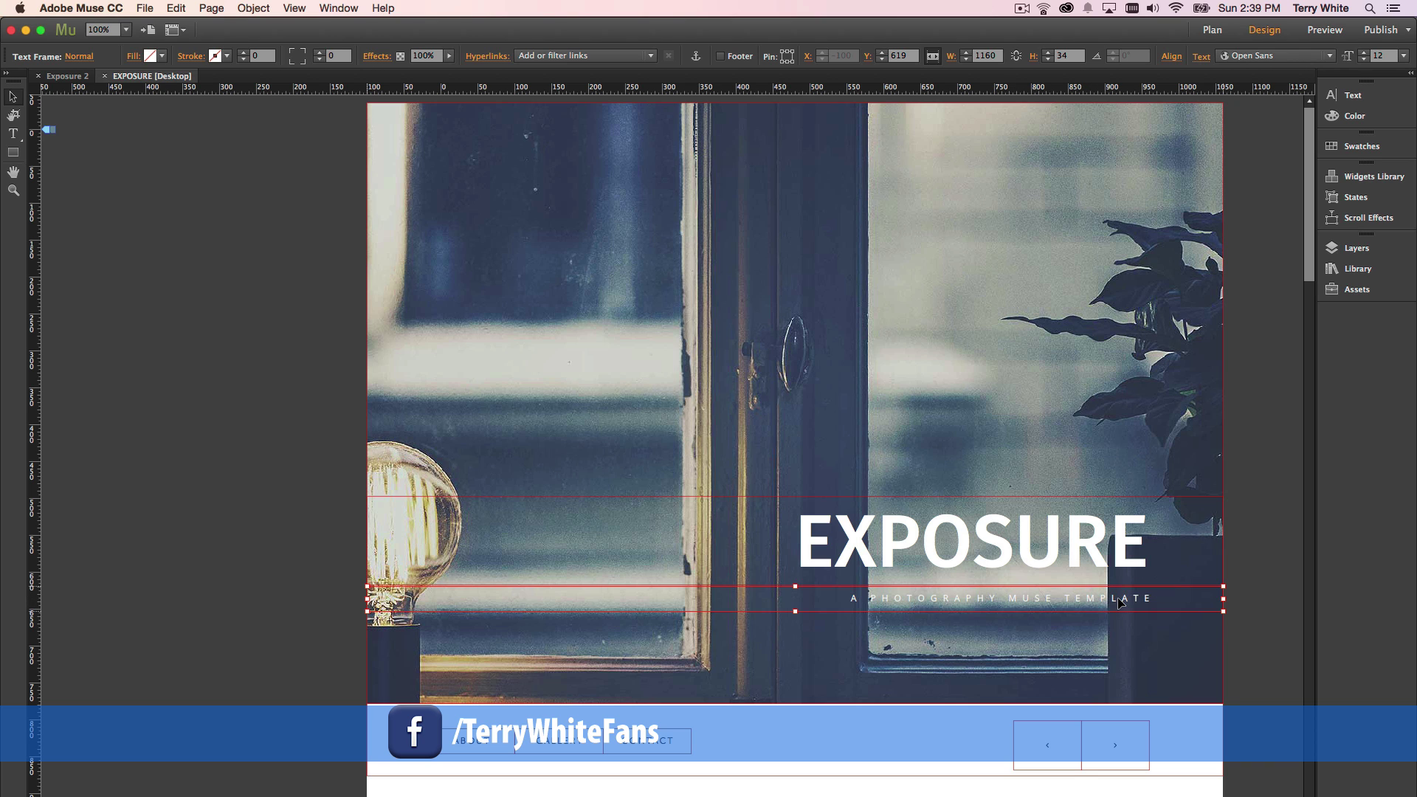
key("Delete")
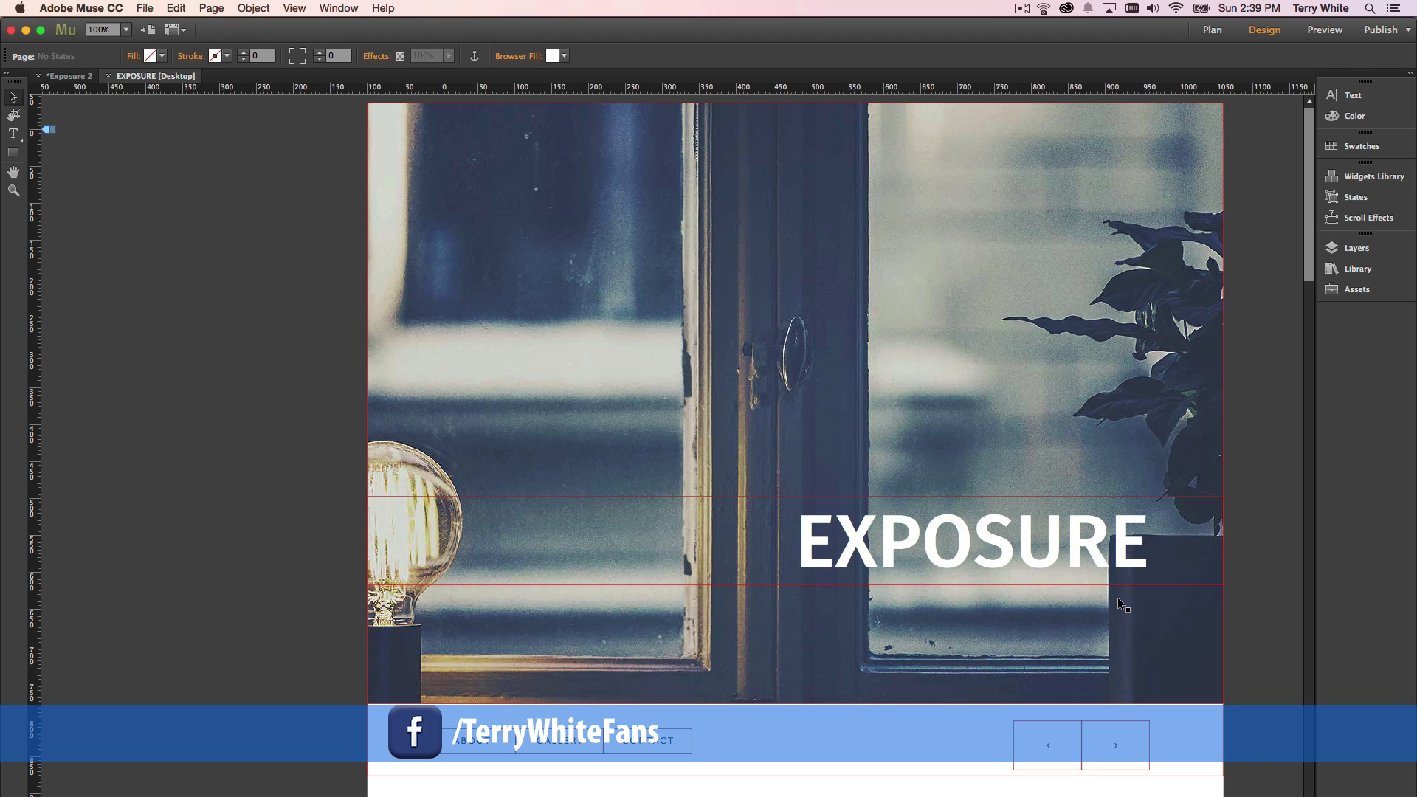
- Replace the EXPOSURE headline with the owner's name followed by PHOTOGRAPHY
double_click(940, 528)
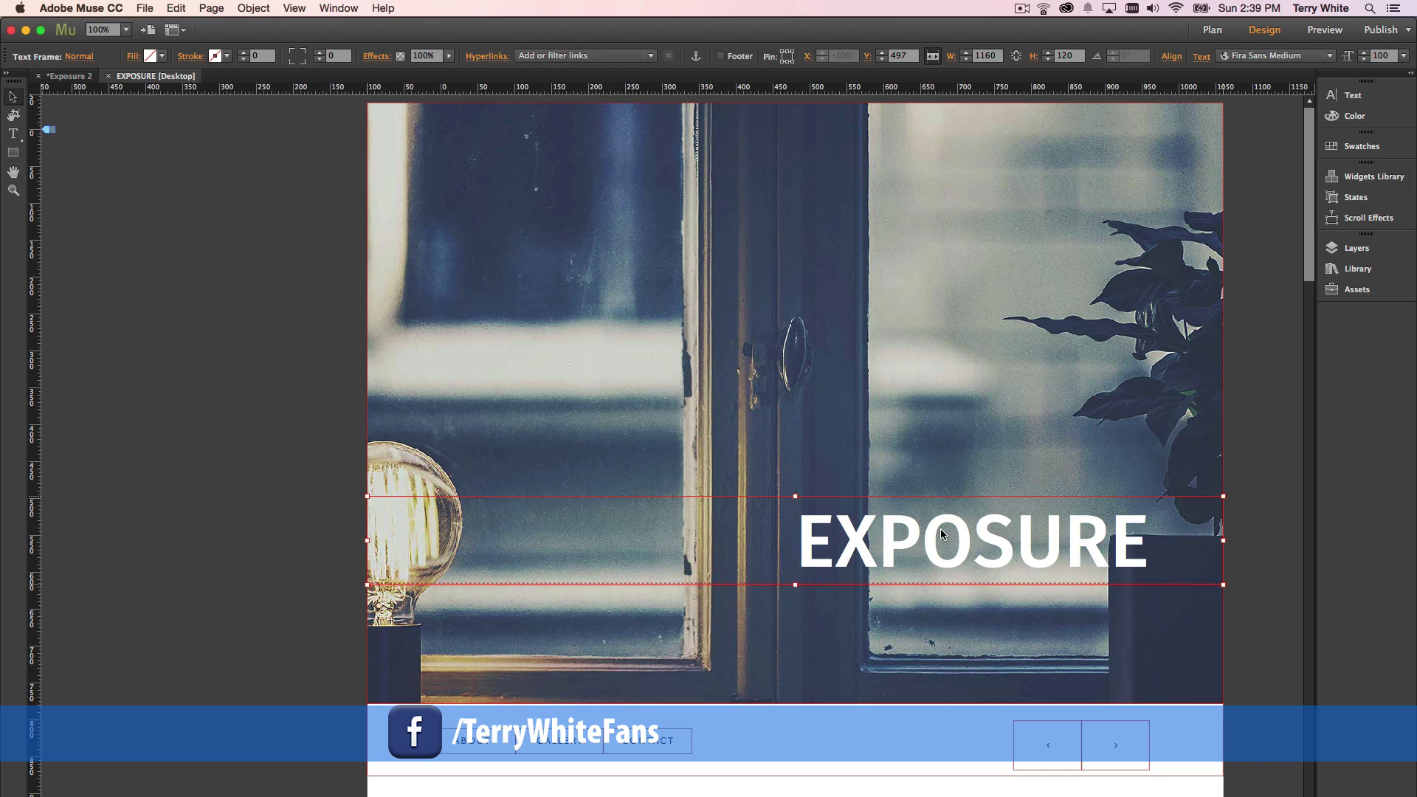
double_click(957, 535)
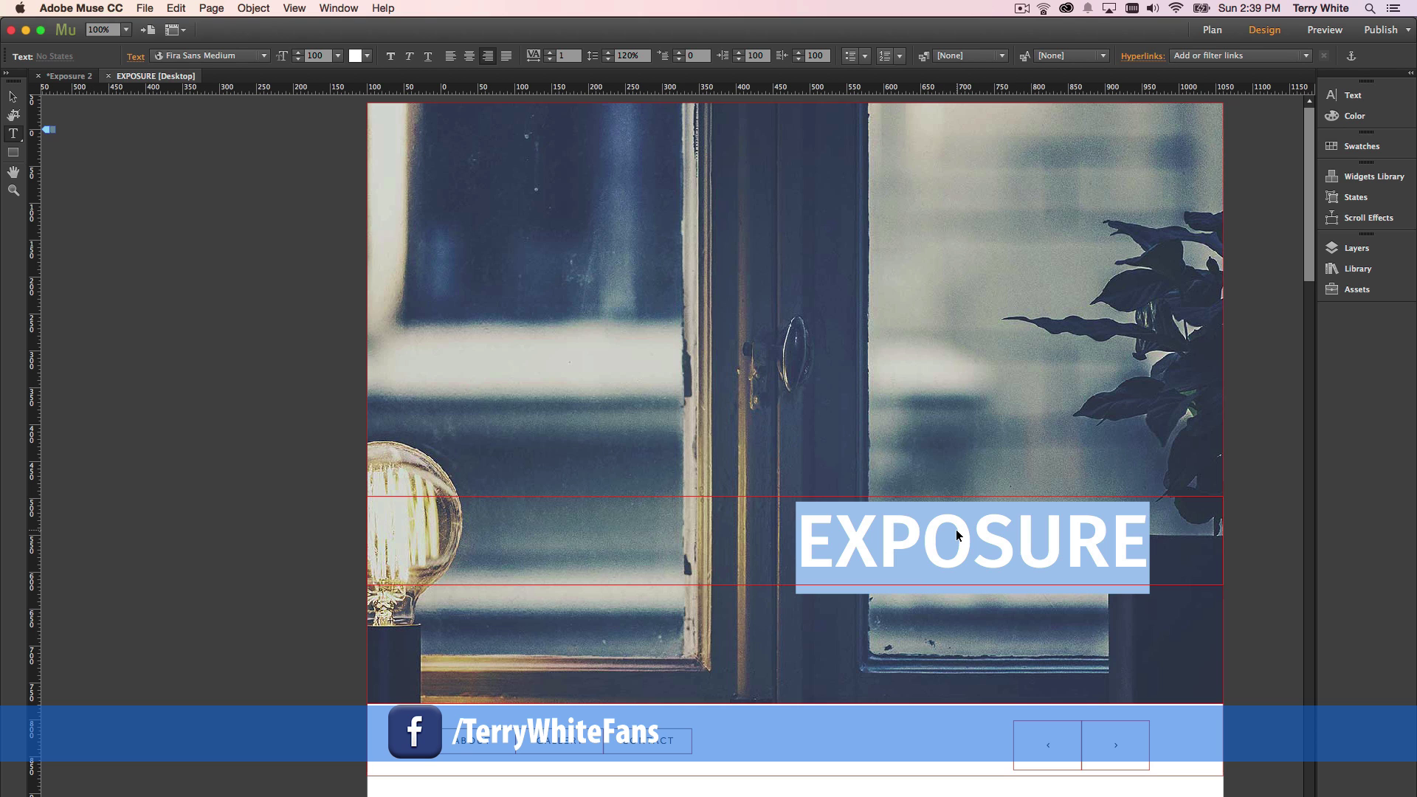
type("TERRYWHI")
key("BackSpace")
key("BackSpace")
key("BackSpace")
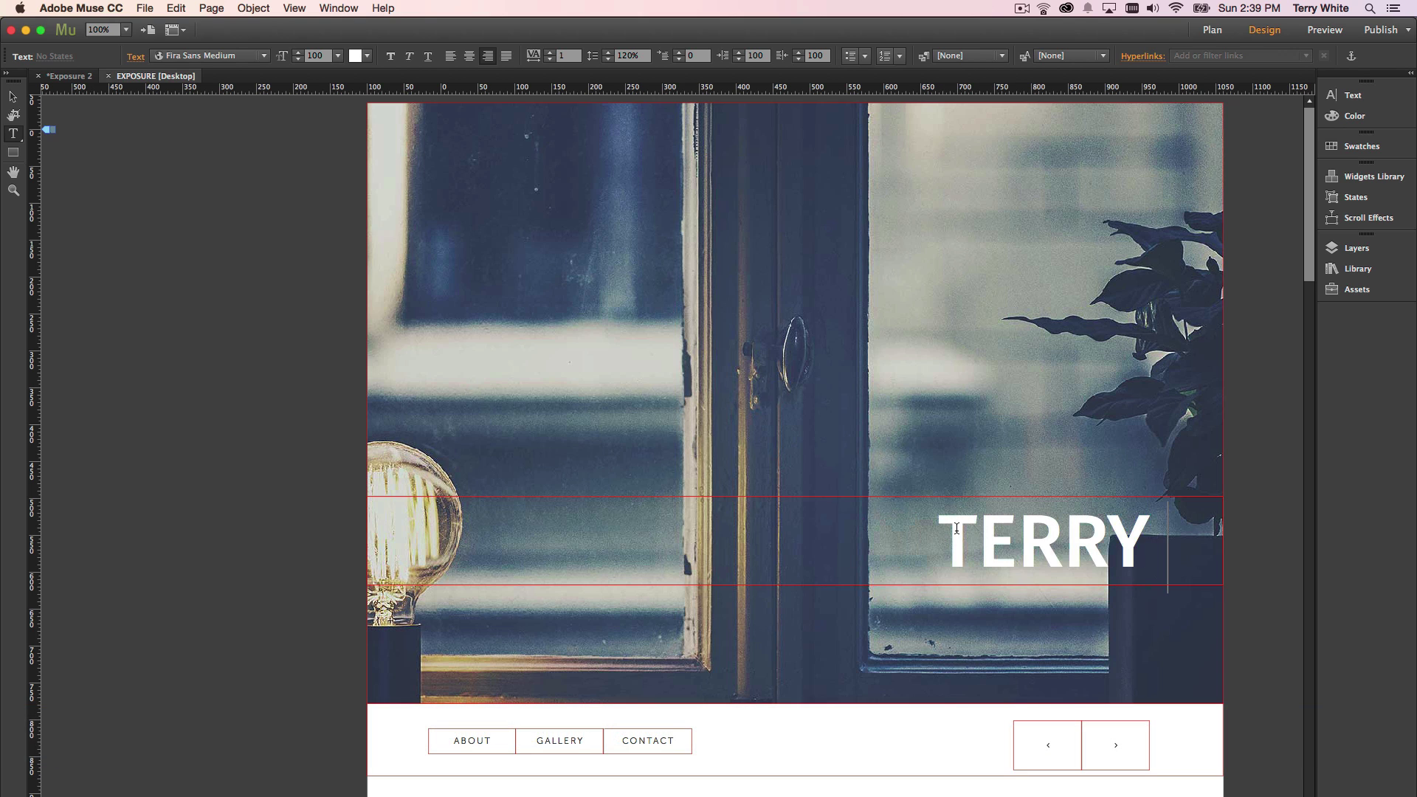
type("WHITE PT")
key("BackSpace")
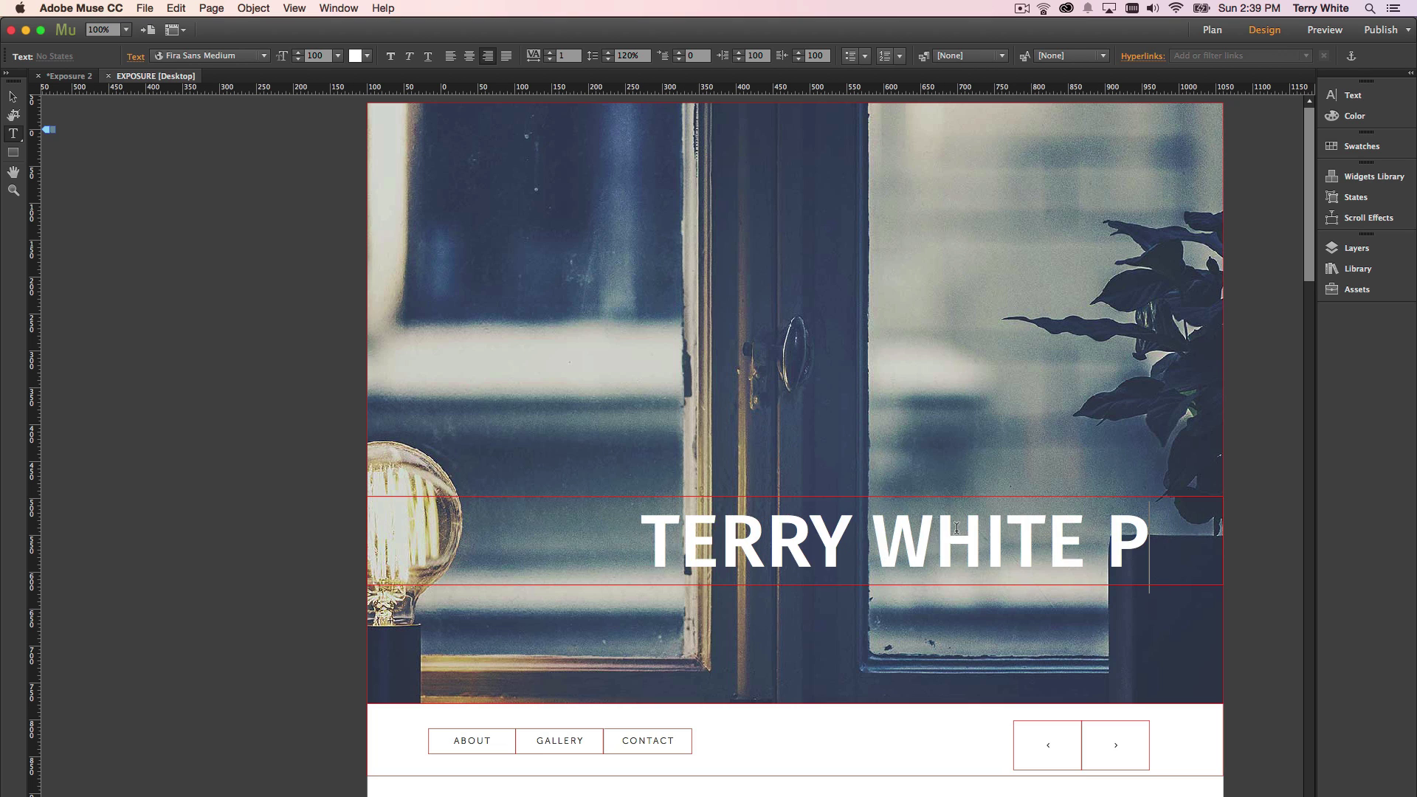
type("O")
key("BackSpace")
type("HOTOGRAPHY")
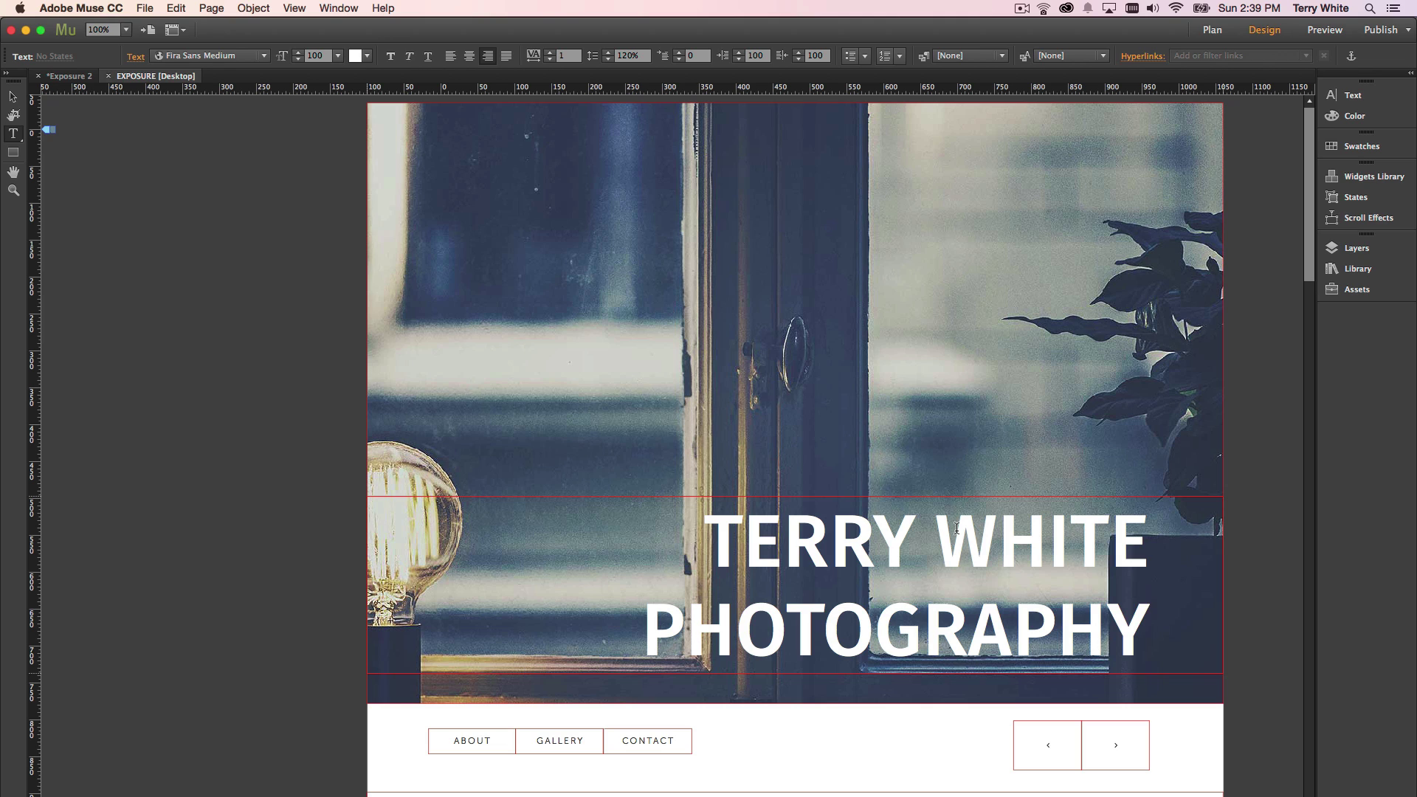
- Shrink the whole headline to font size 52 so it fits on one line
key("super+a")
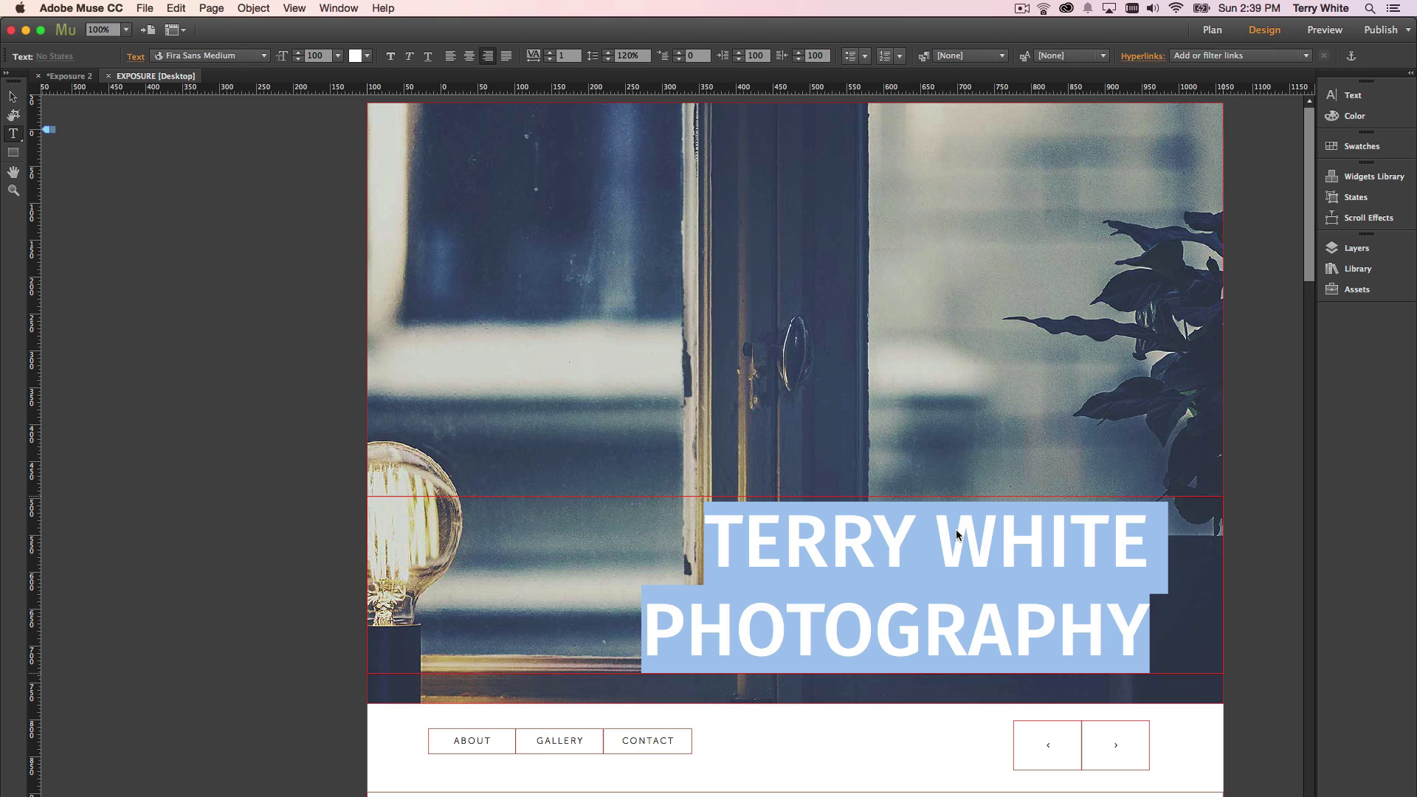
key("super+shift+comma")
key("super+shift+comma")
key("super+shift+comma")
key("super+shift+comma")
key("super+shift+comma")
key("super+shift+comma")
key("super+shift+comma")
key("super+shift+comma")
key("super+shift+comma")
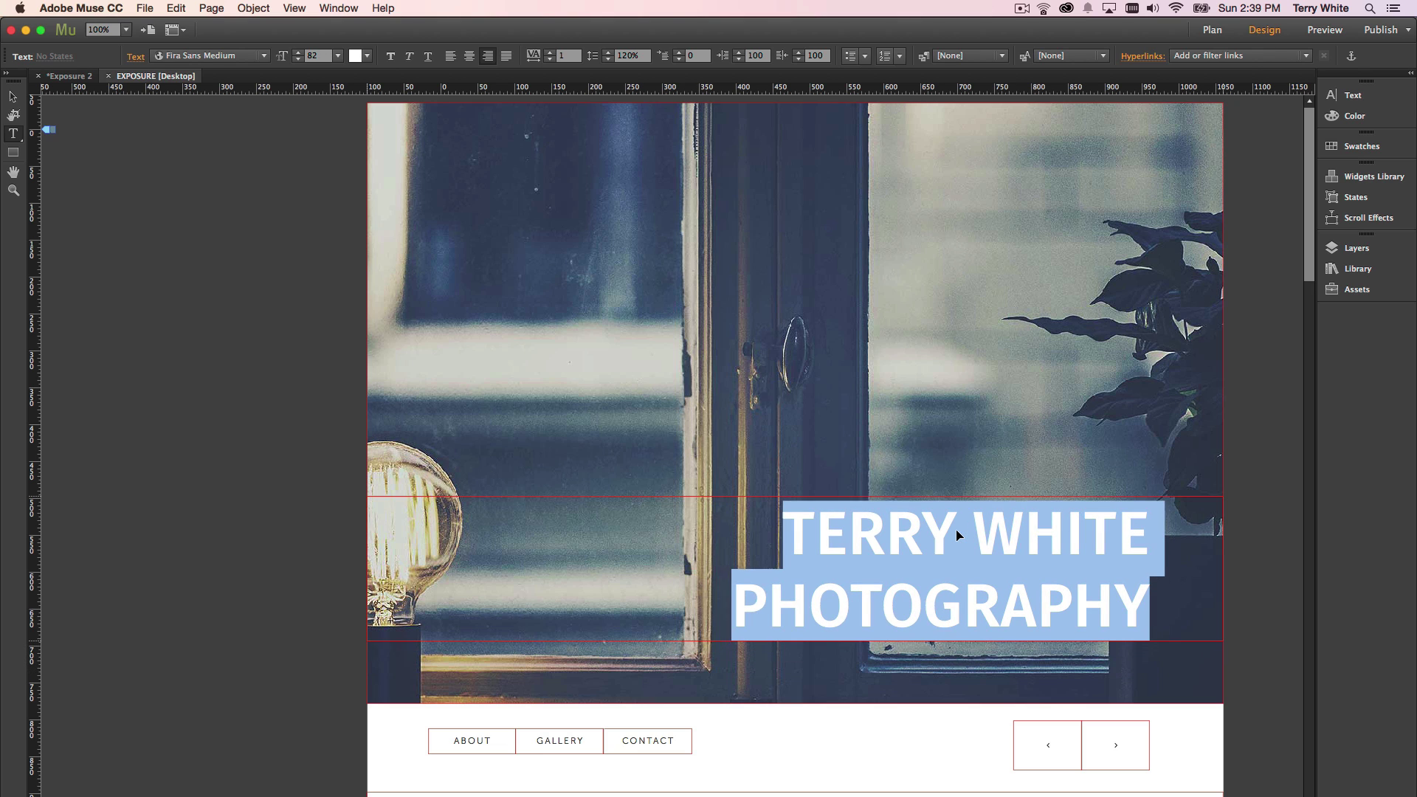
key("super+shift+comma")
key("super+shift+comma")
key("super+shift+comma")
key("super+shift+comma")
key("super+shift+comma")
key("super+shift+comma")
key("super+shift+comma")
key("super+shift+comma")
key("super+shift+comma")
key("super+shift+comma")
key("super+shift+comma")
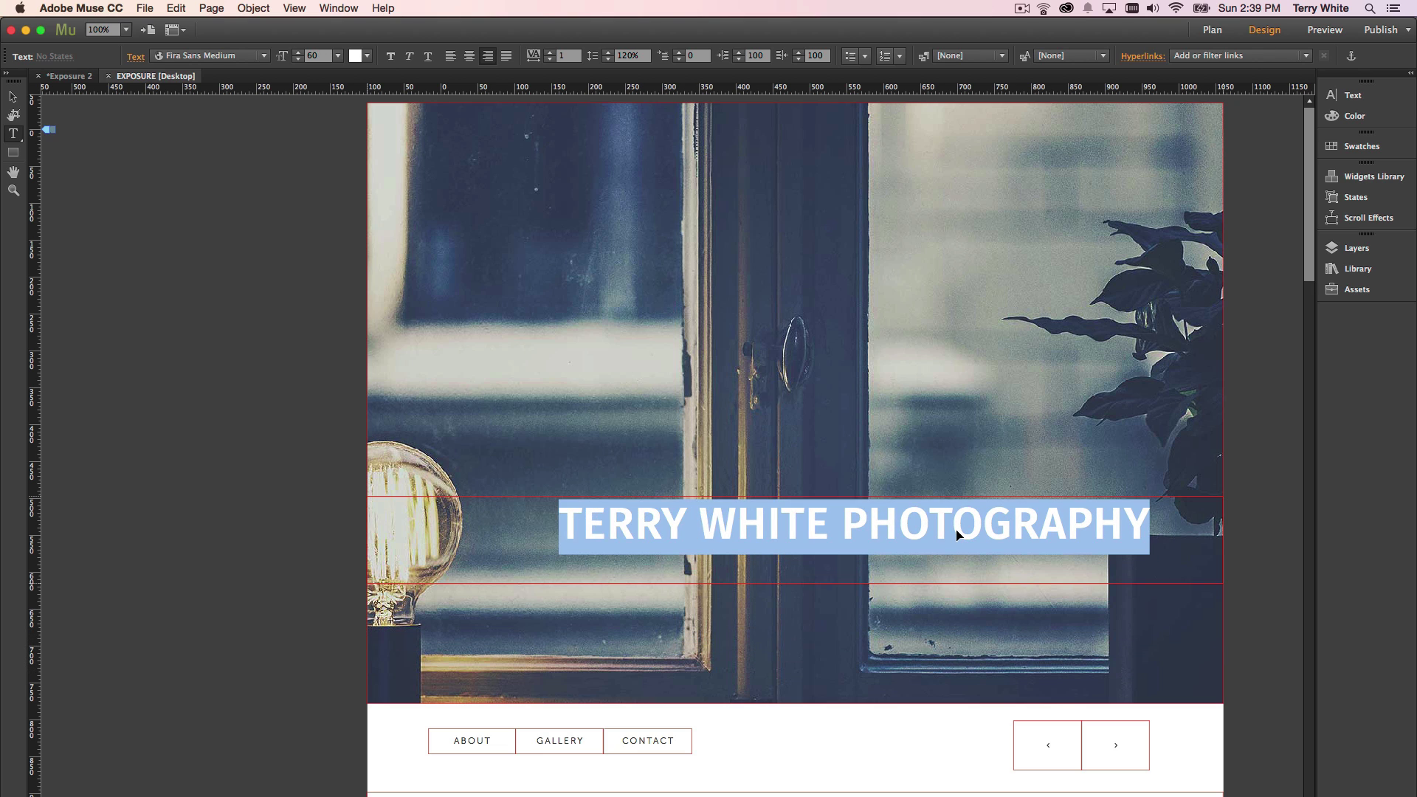
key("super+shift+comma")
key("super+shift+comma")
key("super+shift+comma")
key("super+shift+comma")
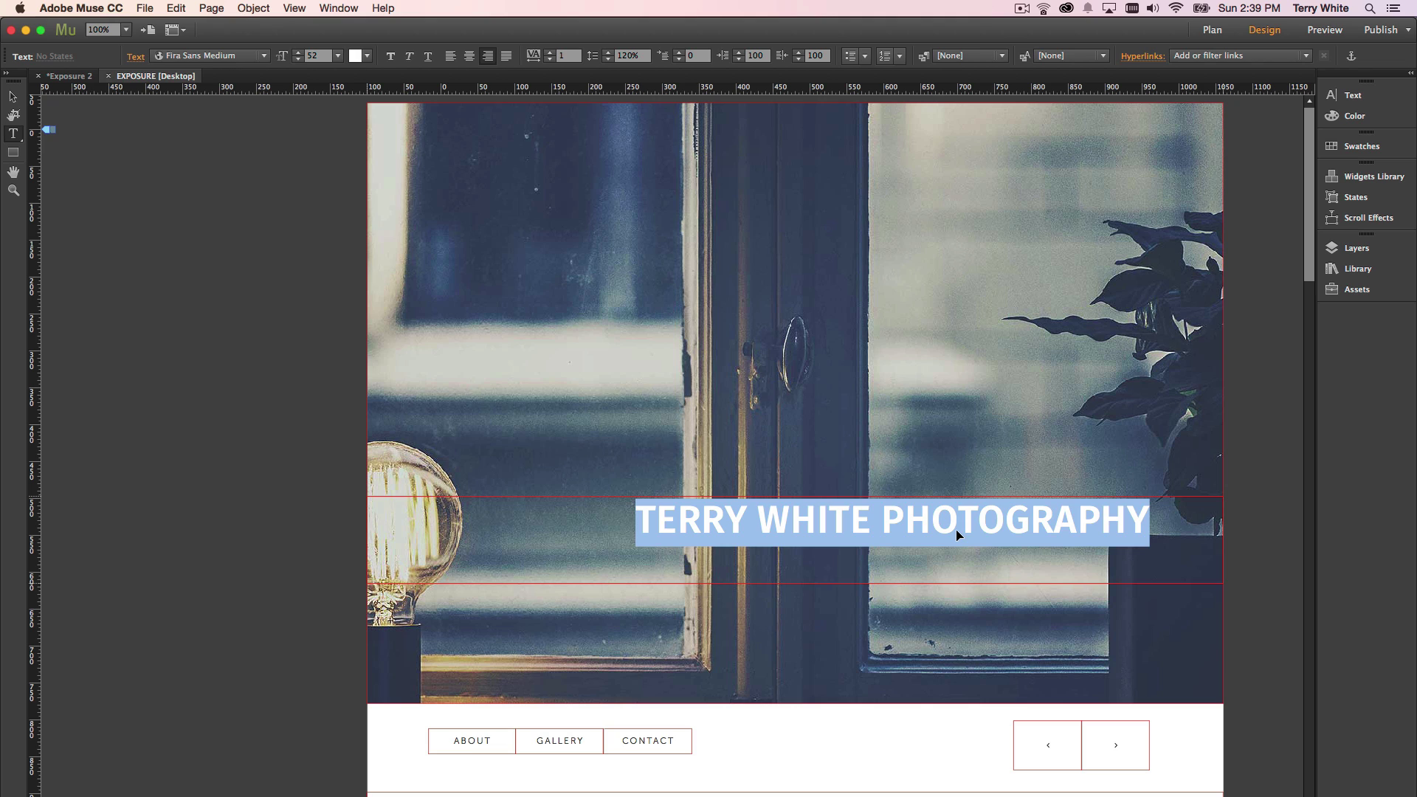
- Clear the hero slideshow's sample images with Clear Widget Contents and show its Slideshow Options
left_click(12, 98)
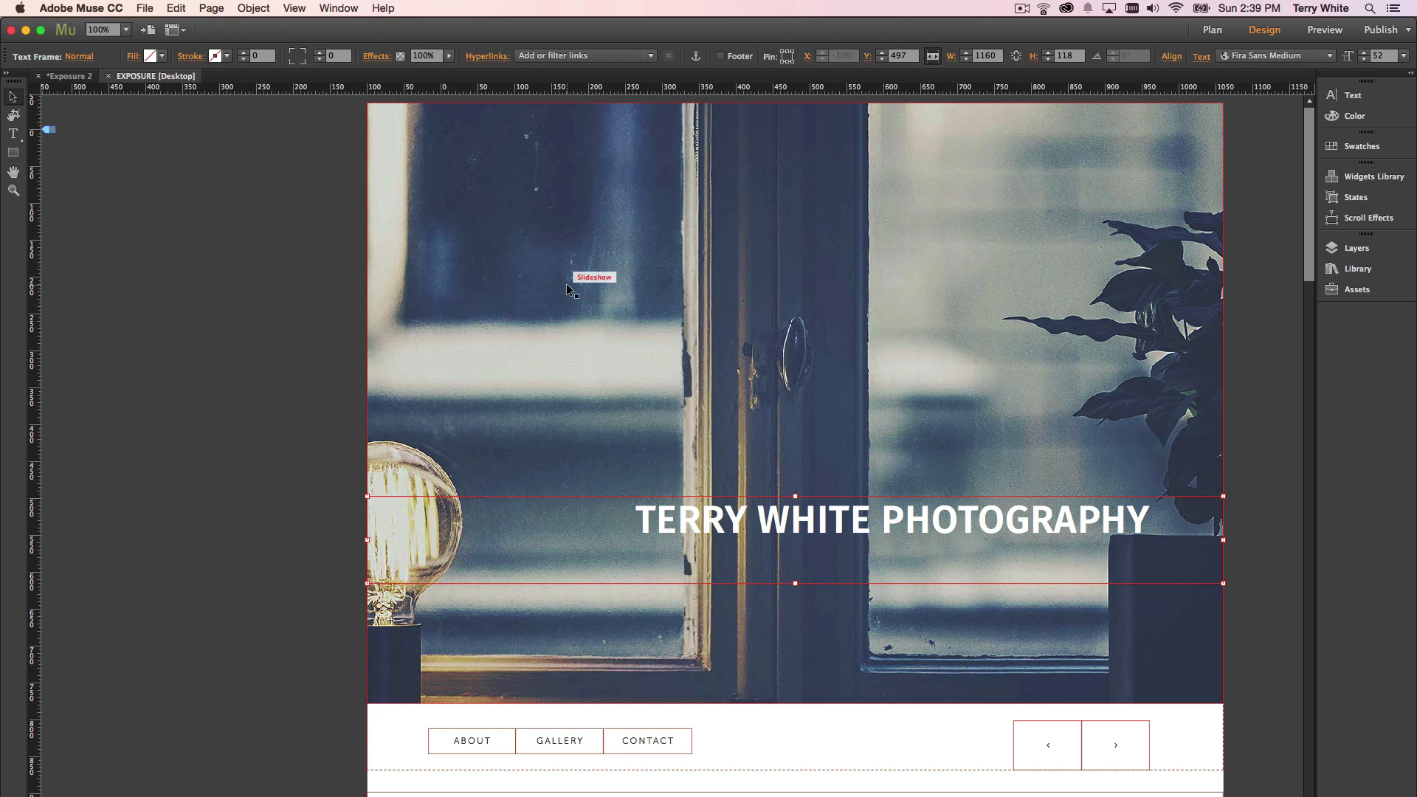
right_click(567, 288)
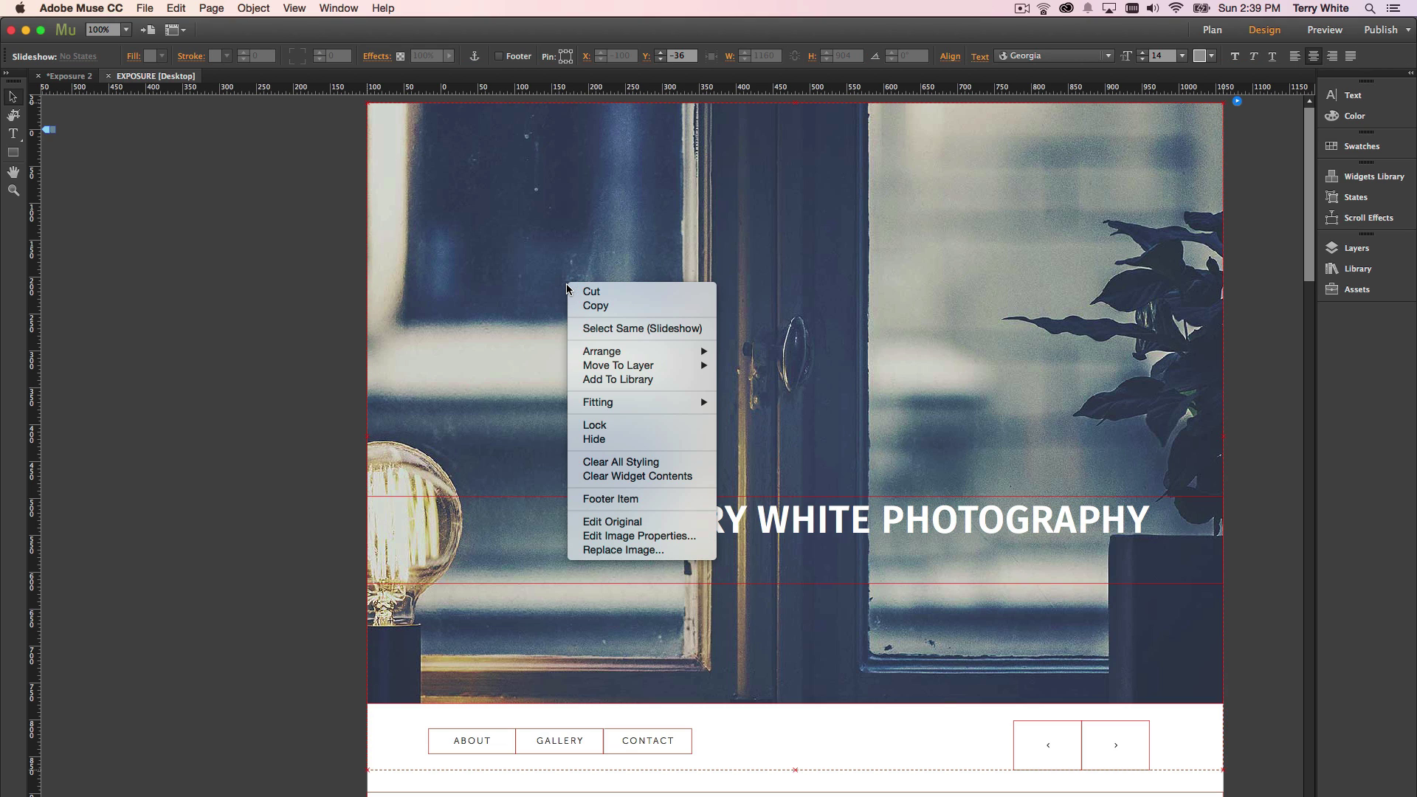
left_click(668, 484)
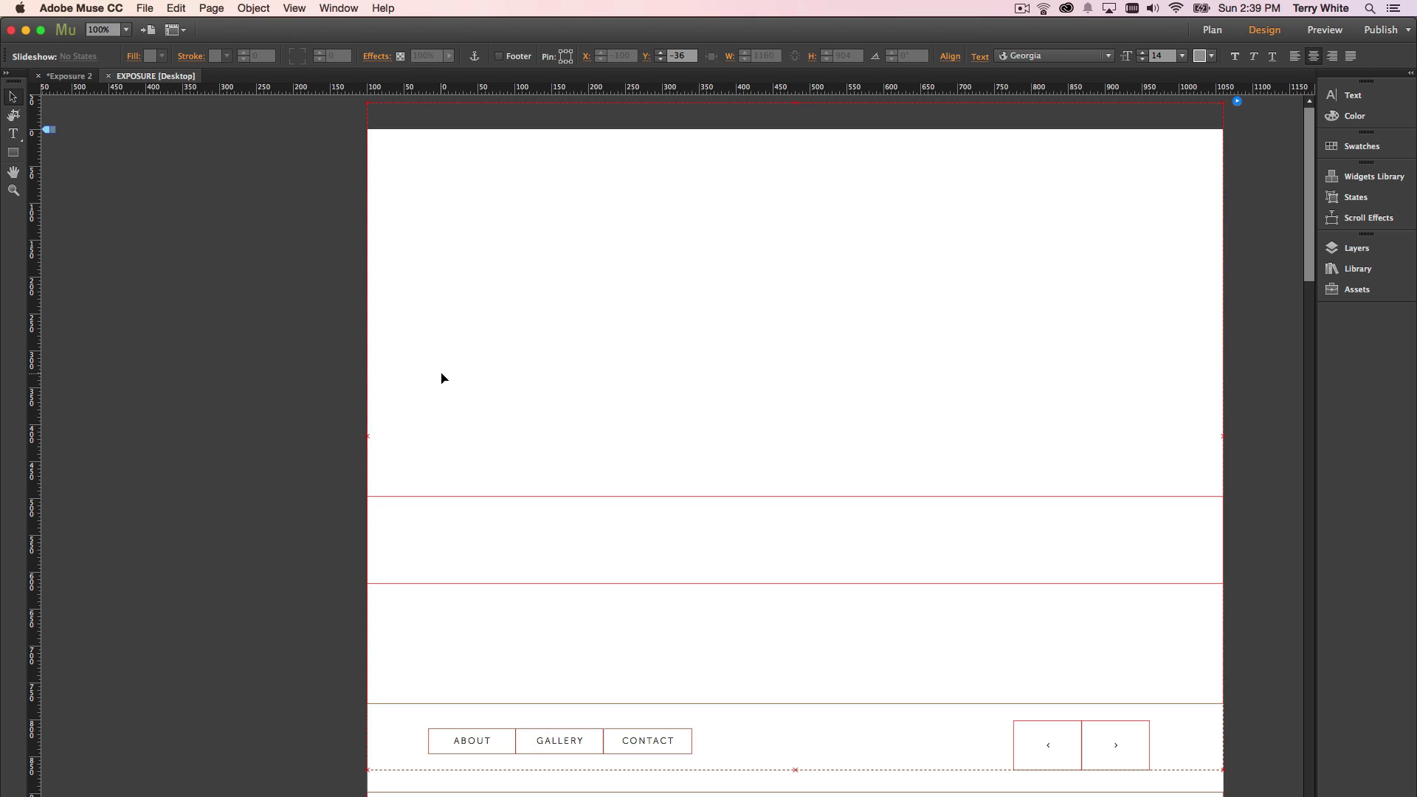
left_click(440, 376)
left_click(1237, 101)
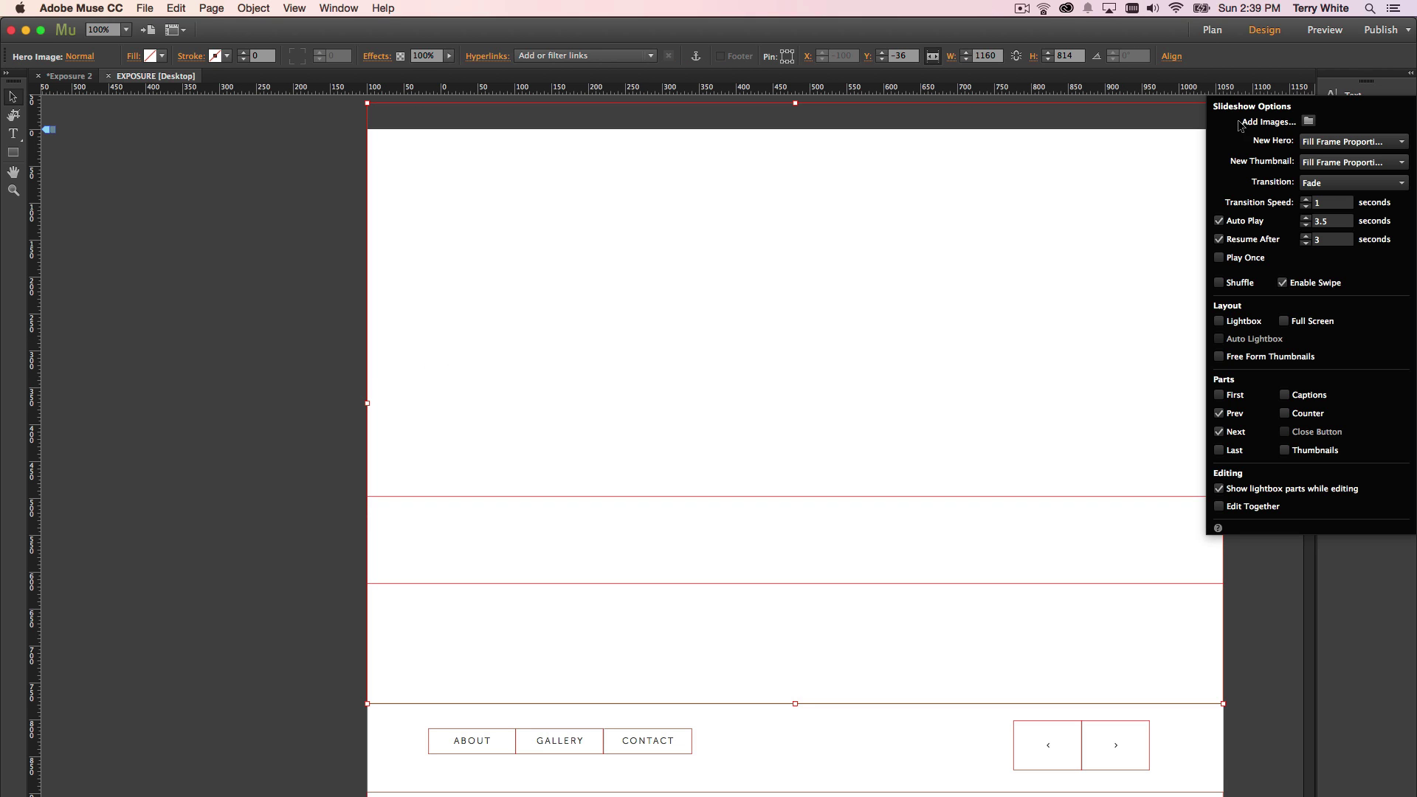
- Add TWP-10.jpg through TWP-14.jpg to the hero slideshow via Add Images
left_click(1309, 122)
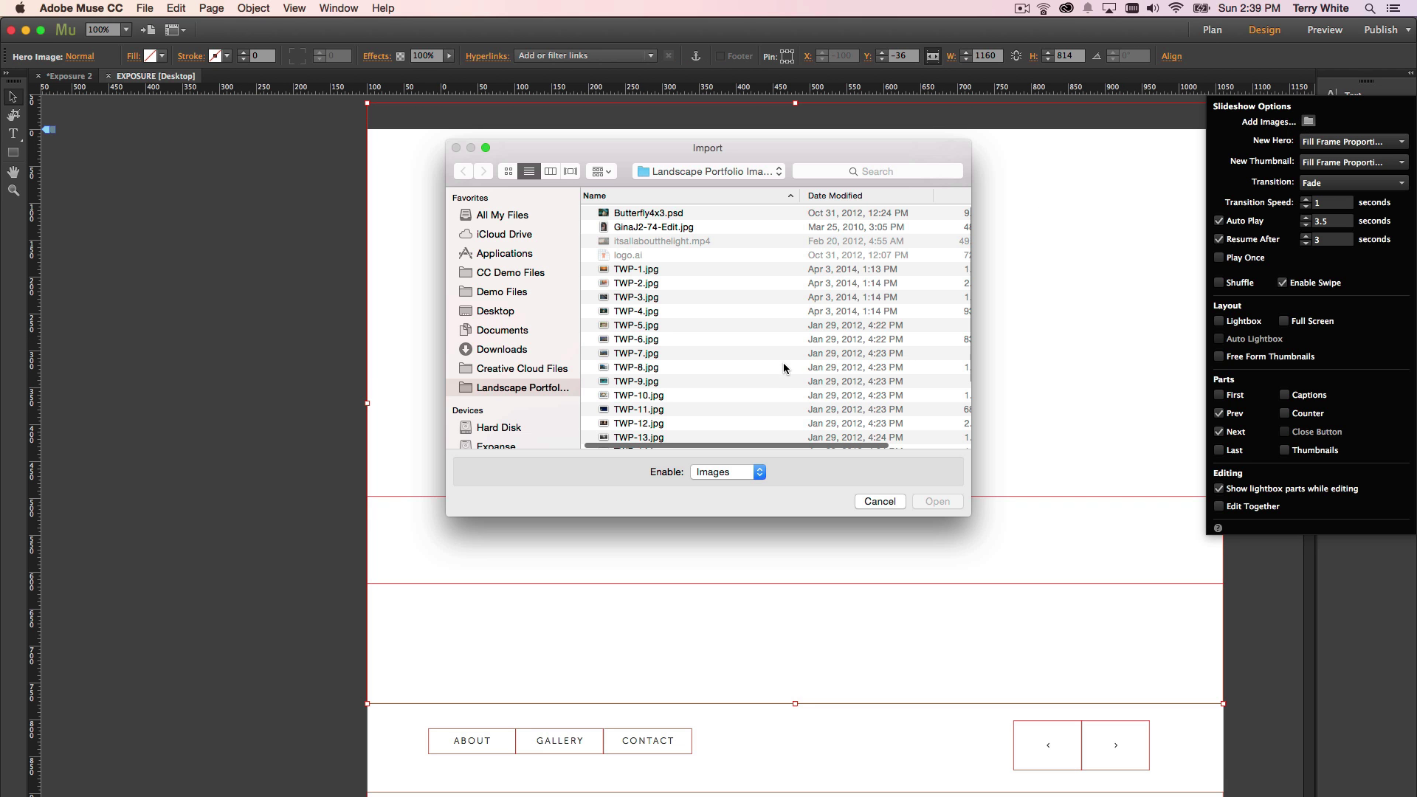
left_click(659, 400)
scroll(661, 430, "down", 2)
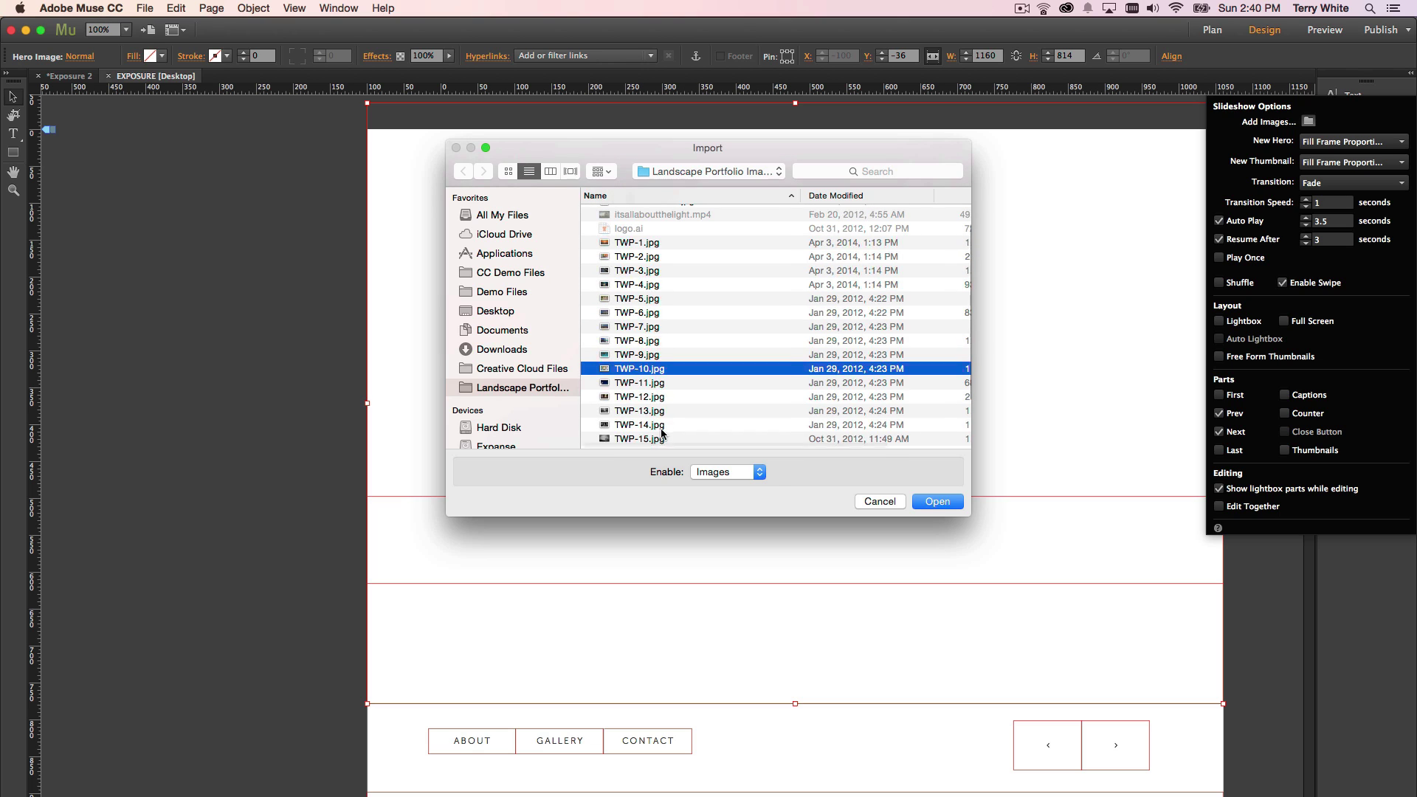
left_click(645, 426, "shift")
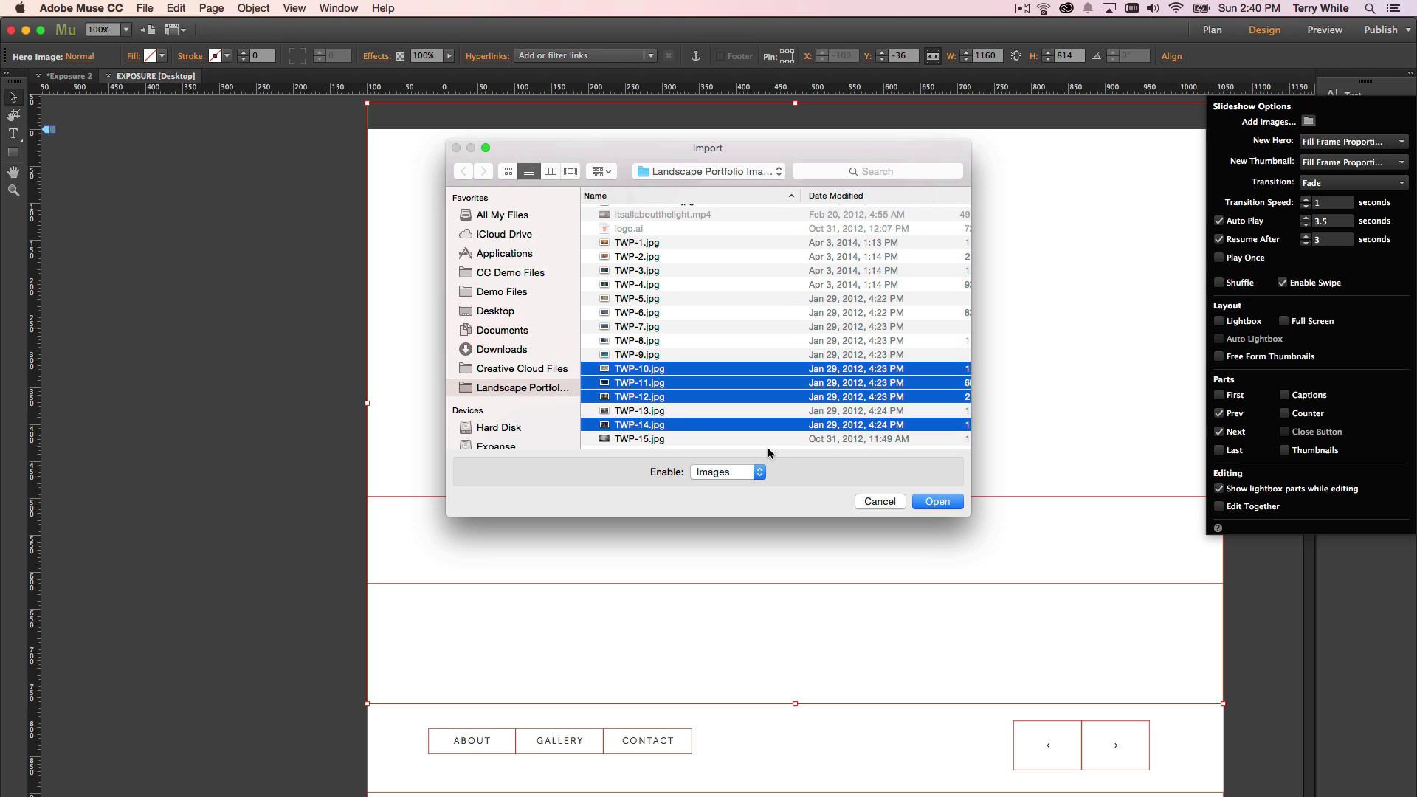
left_click(653, 429)
key("space")
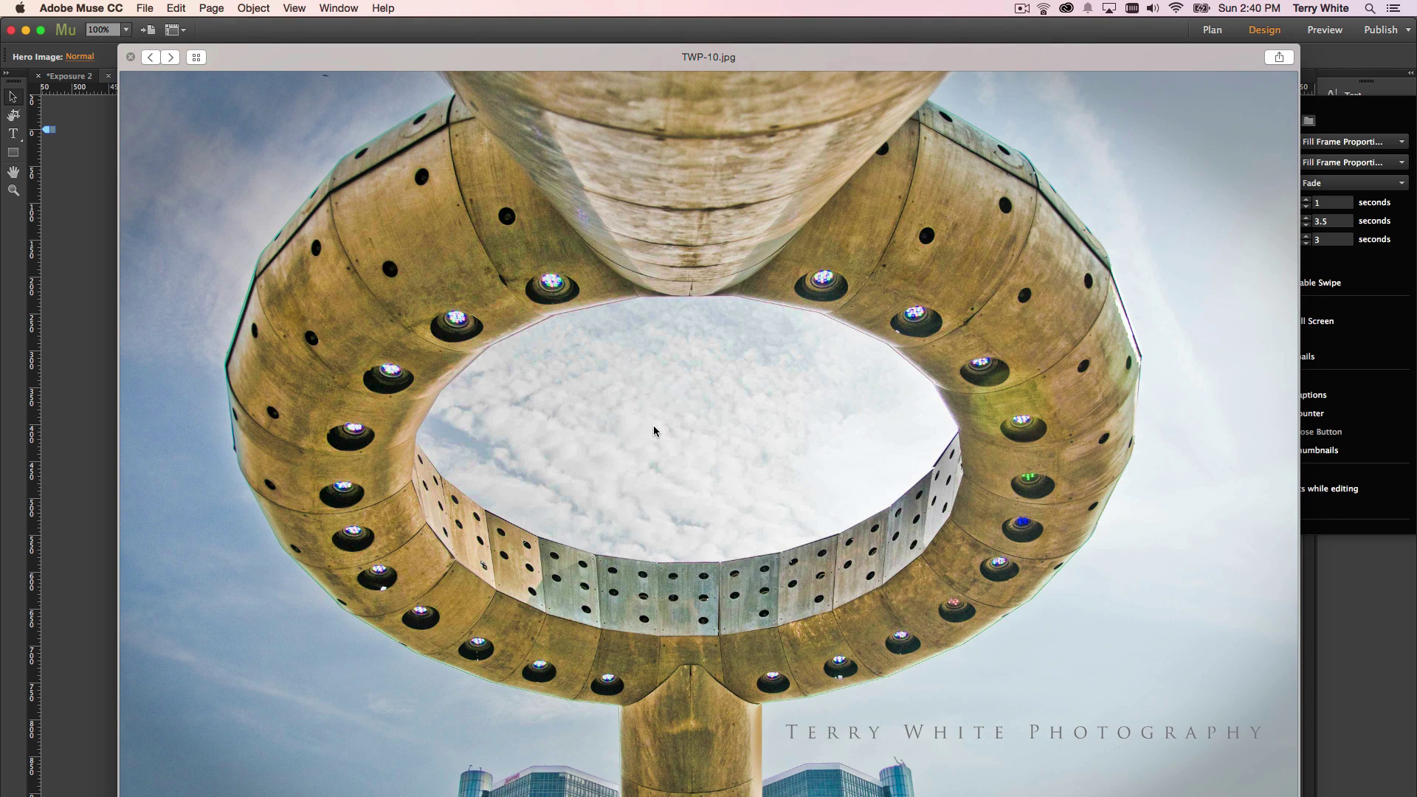
key("space")
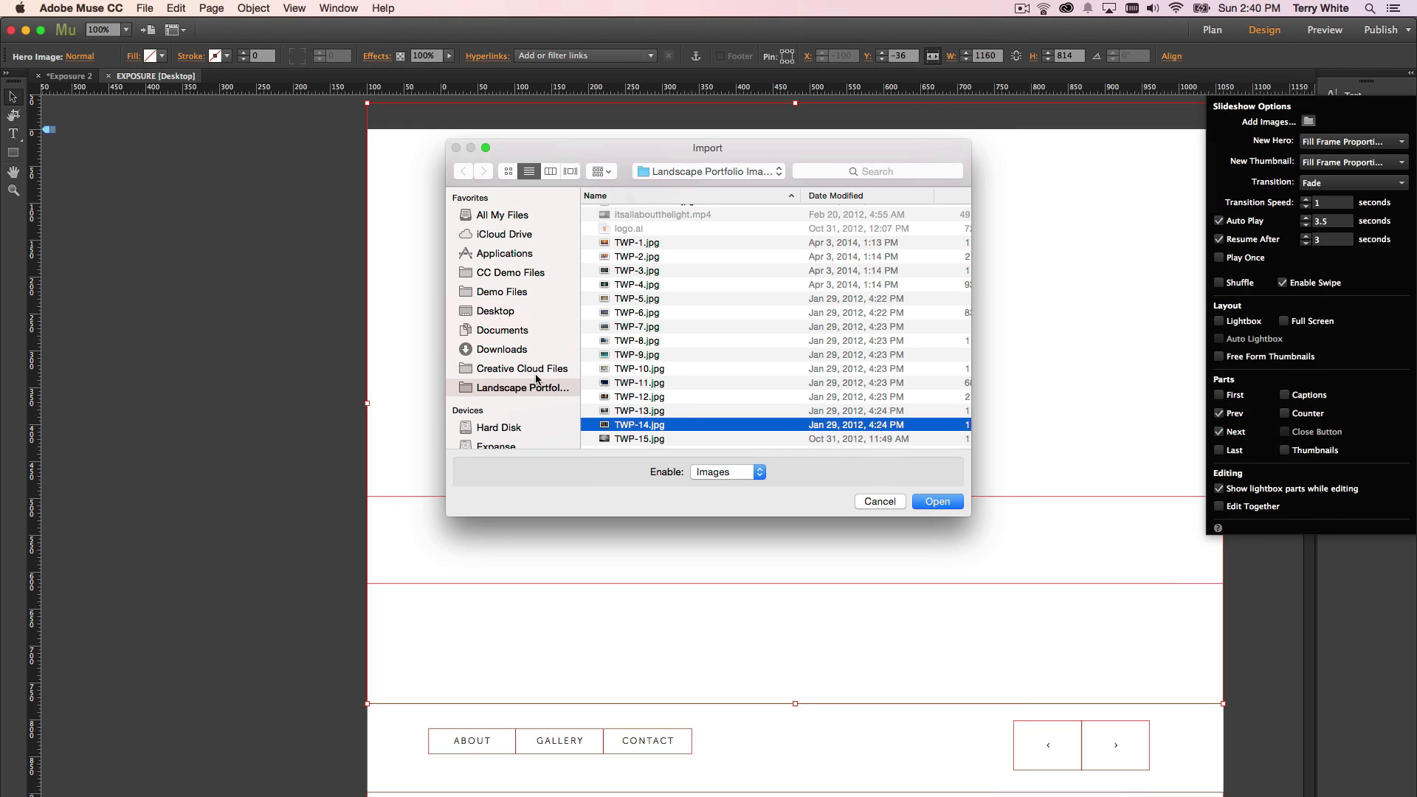
left_click(618, 369)
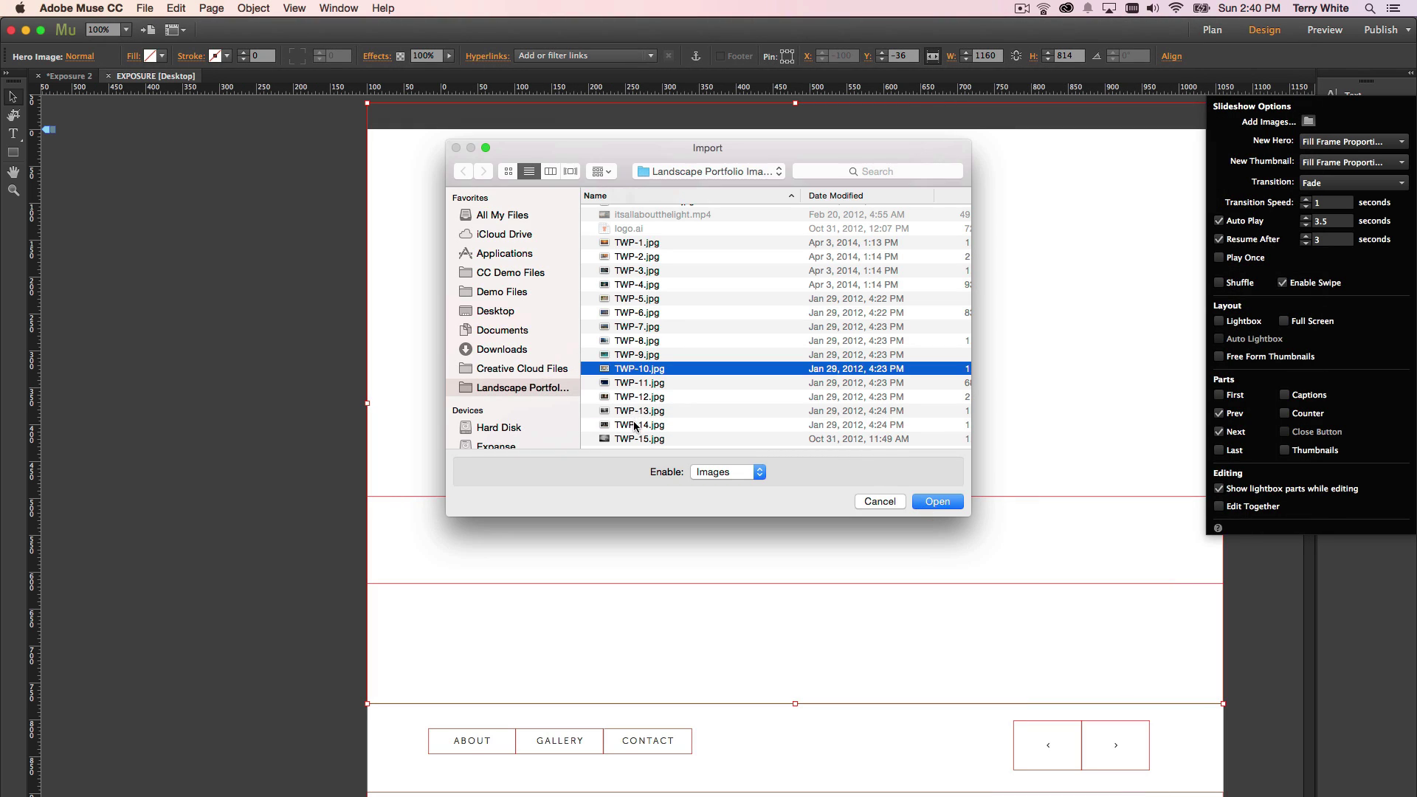
left_click(637, 426, "shift")
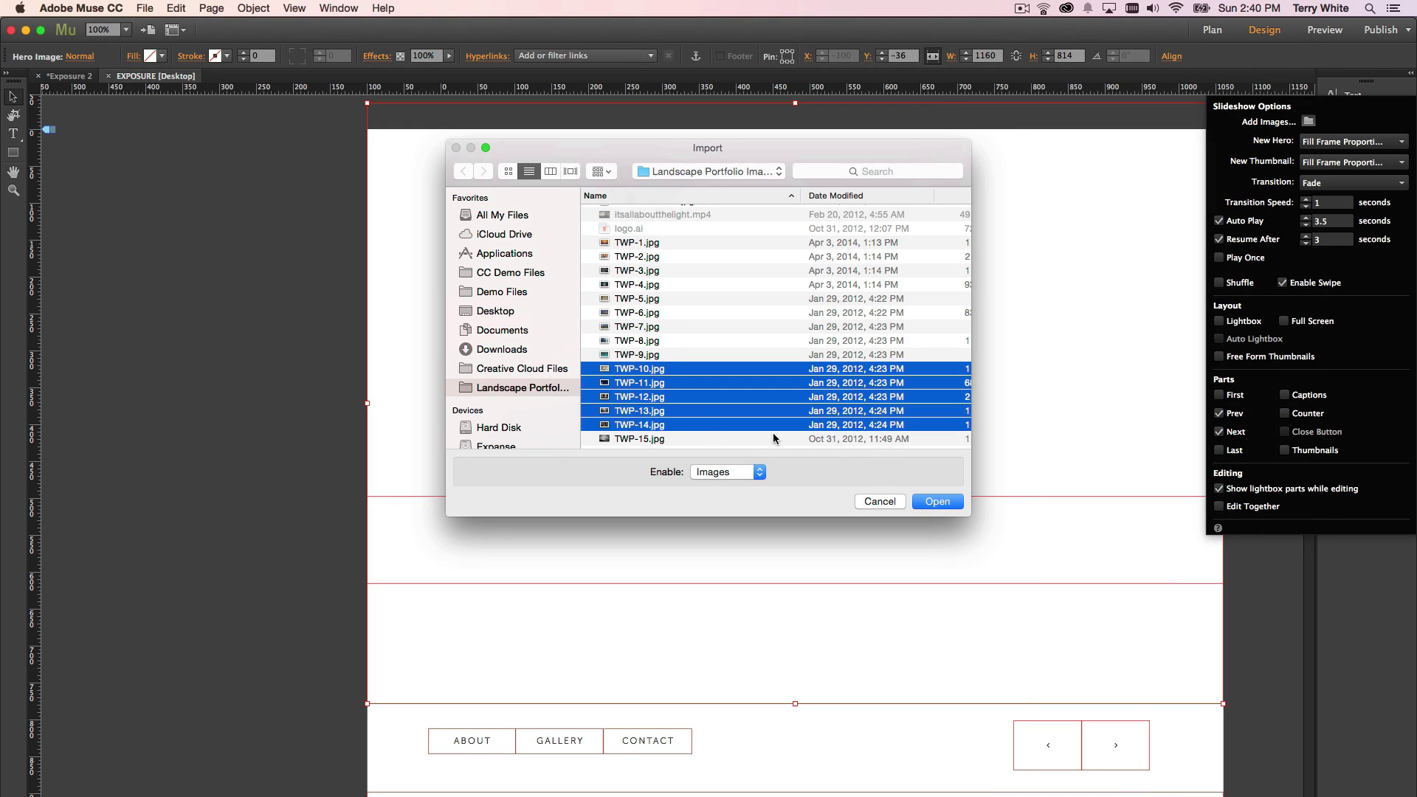
left_click(945, 502)
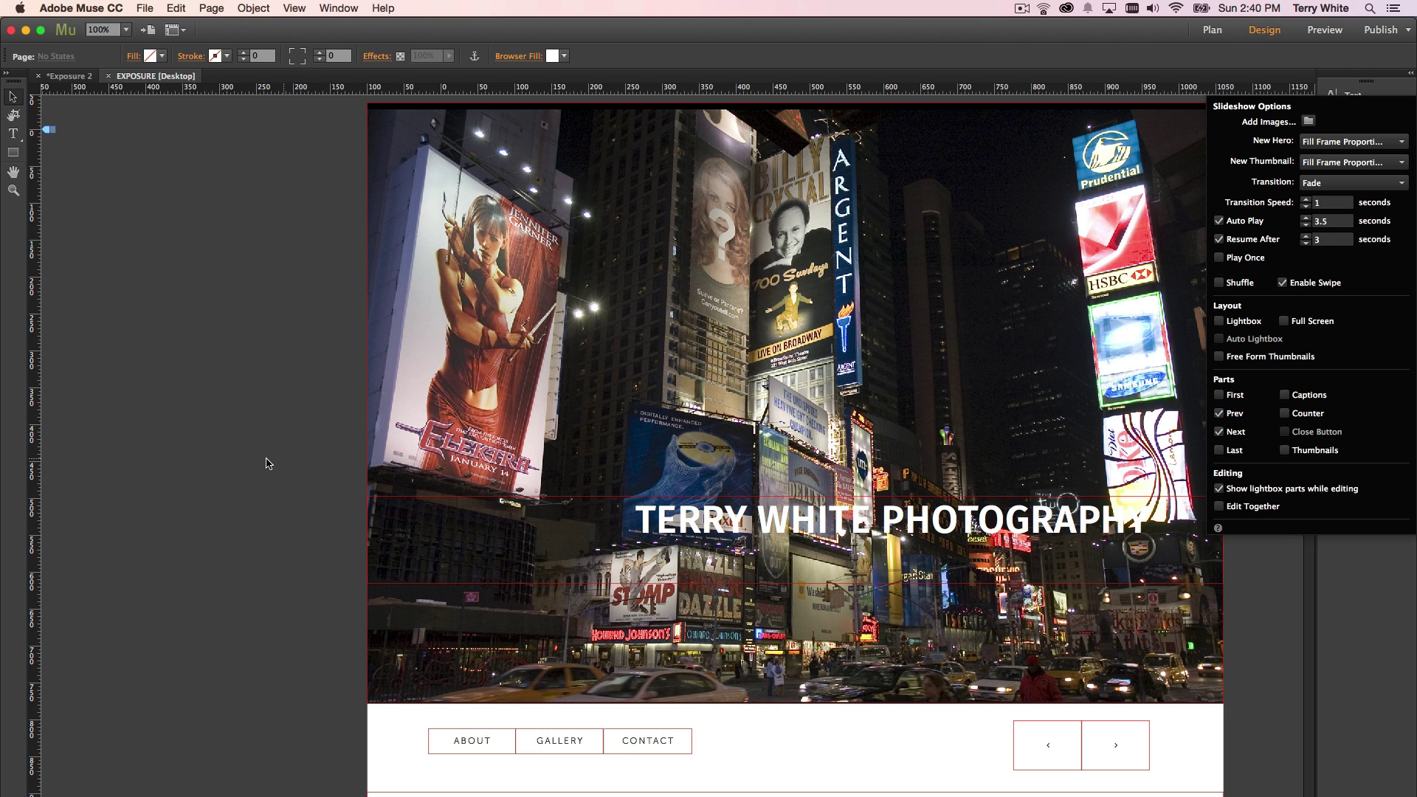
- Replace the About subtitle's PELLENTESQUE HABITANT placeholder with the photographer's business name
scroll(266, 463, "down", 10)
scroll(584, 443, "up", 3)
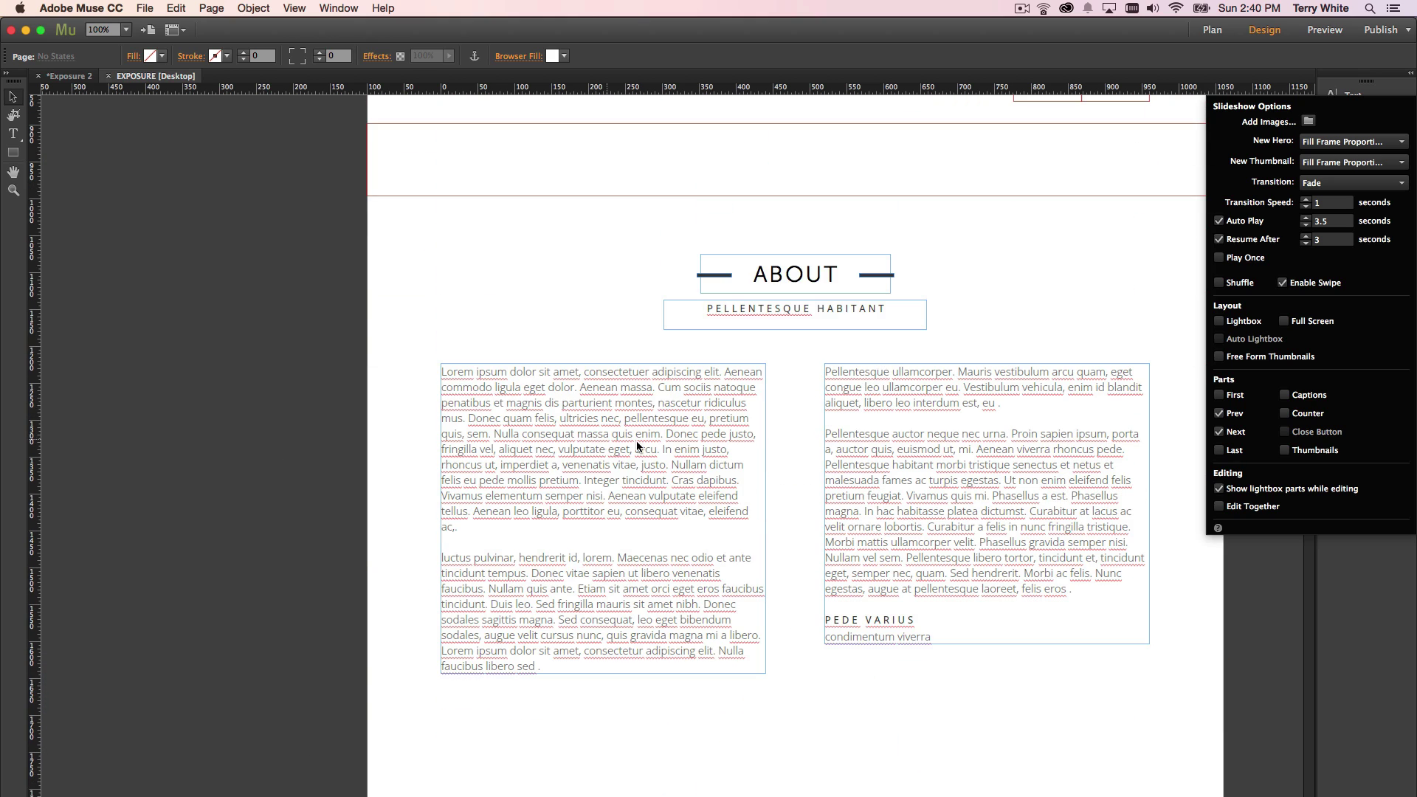
left_click(839, 309)
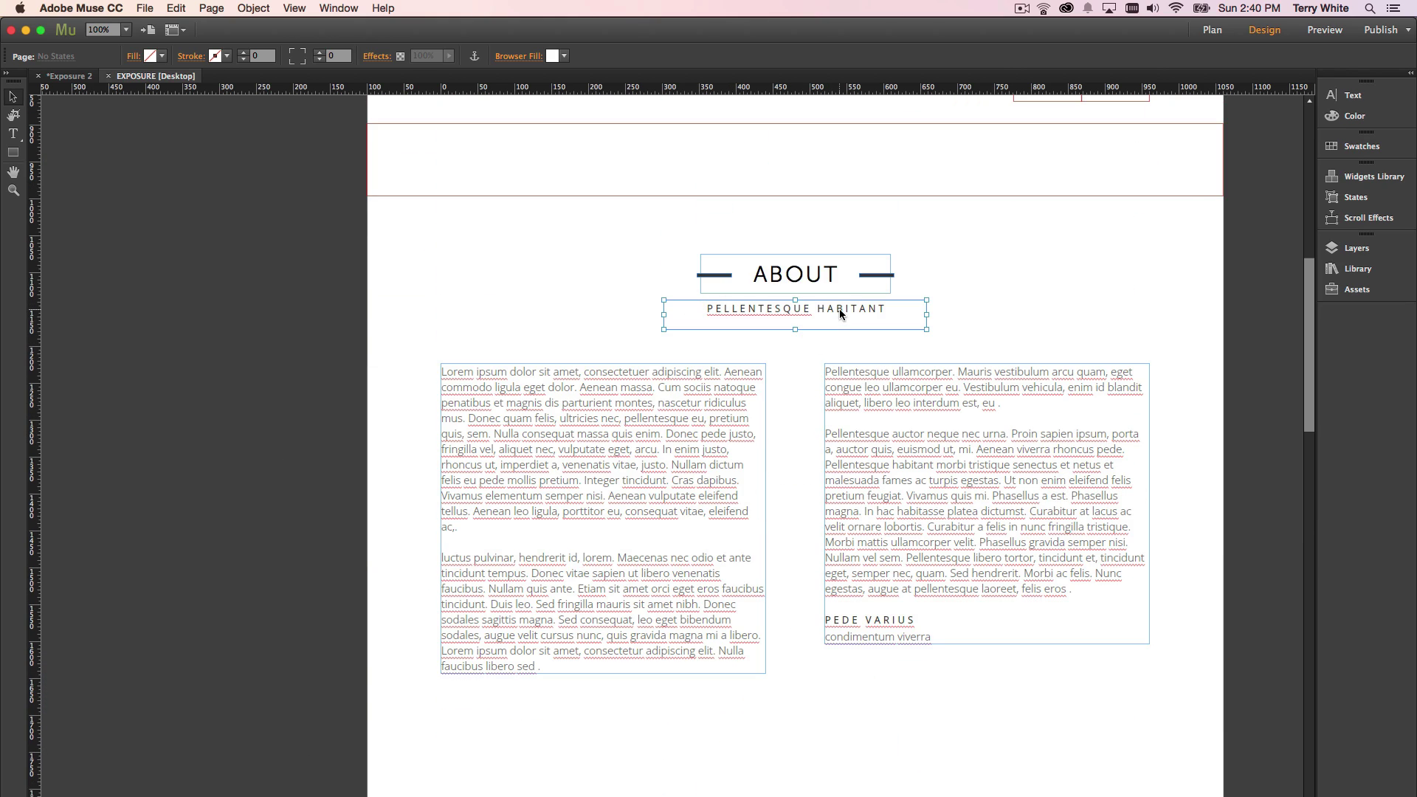
left_click(839, 308)
left_click_drag(894, 309, 641, 304)
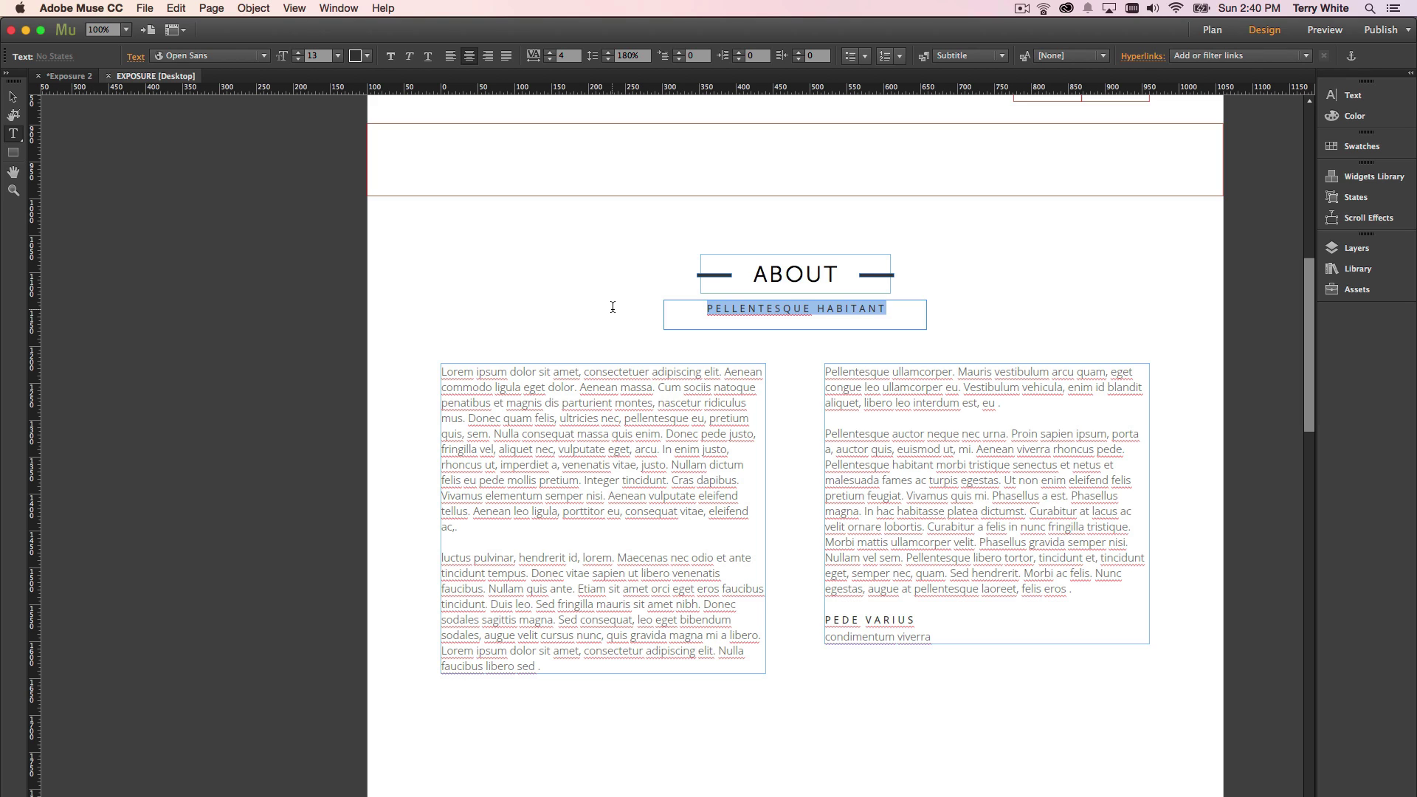
type("TER")
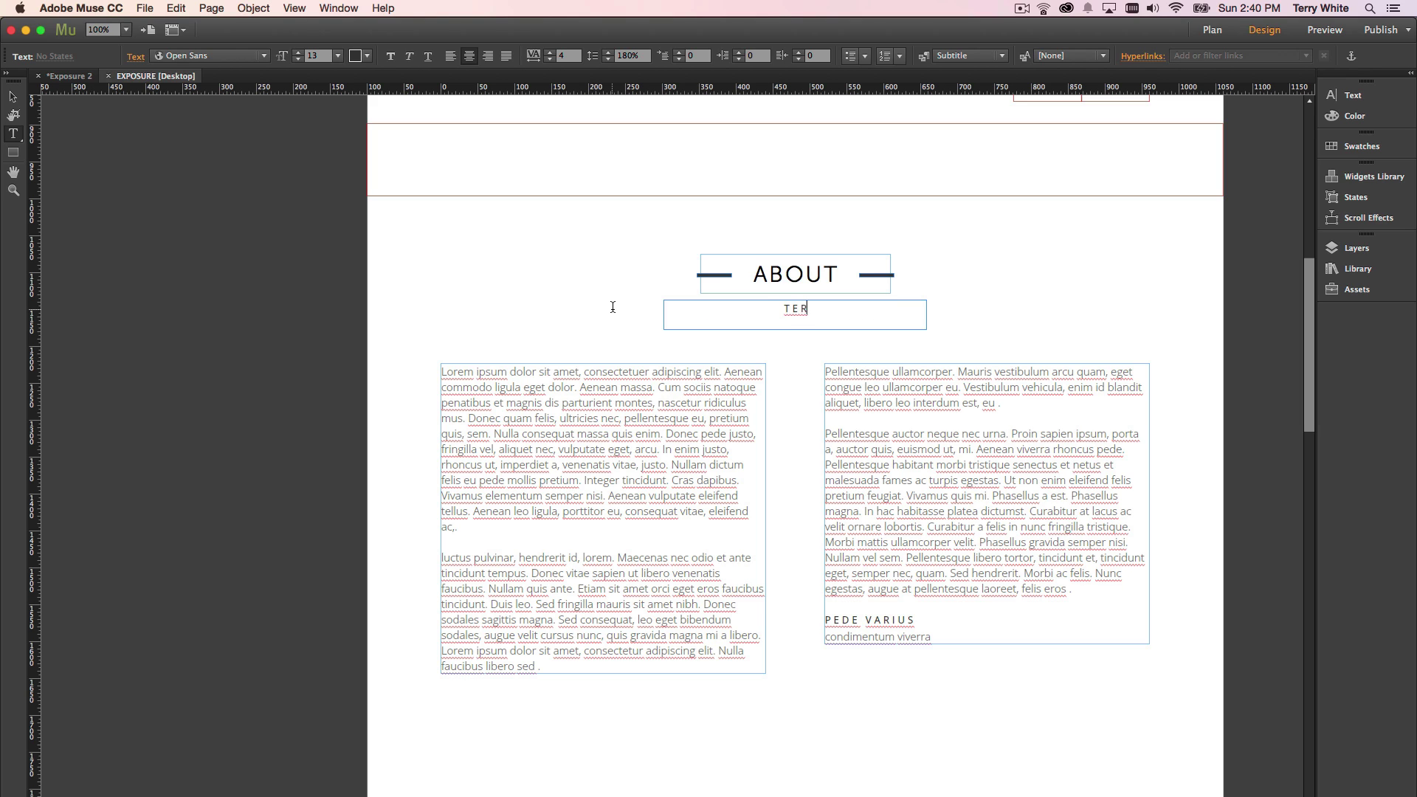
type("RY WHITE PHOTOGRAPHY")
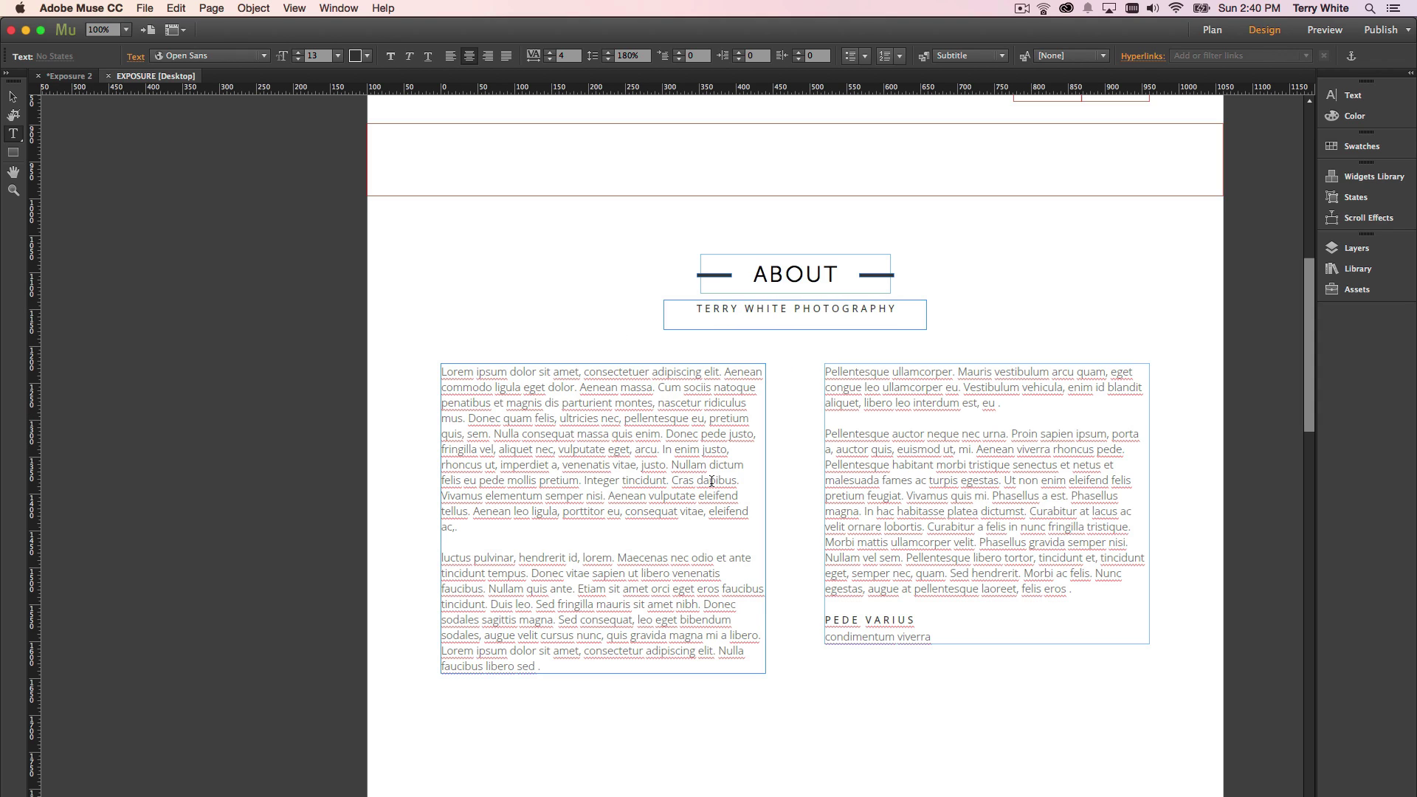
- Inspect the gallery slideshow and the contact section map's settings
scroll(834, 561, "down", 5)
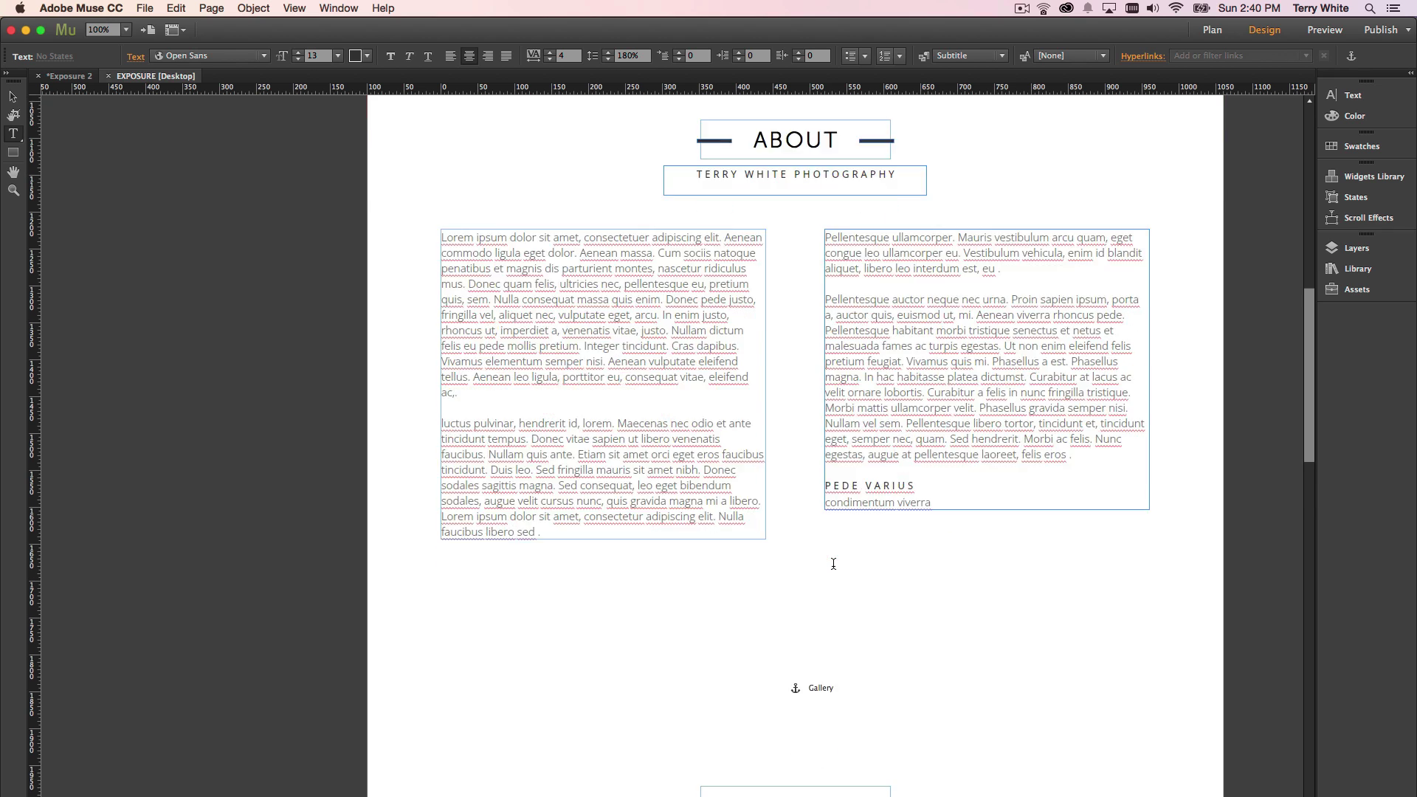
scroll(841, 562, "down", 3)
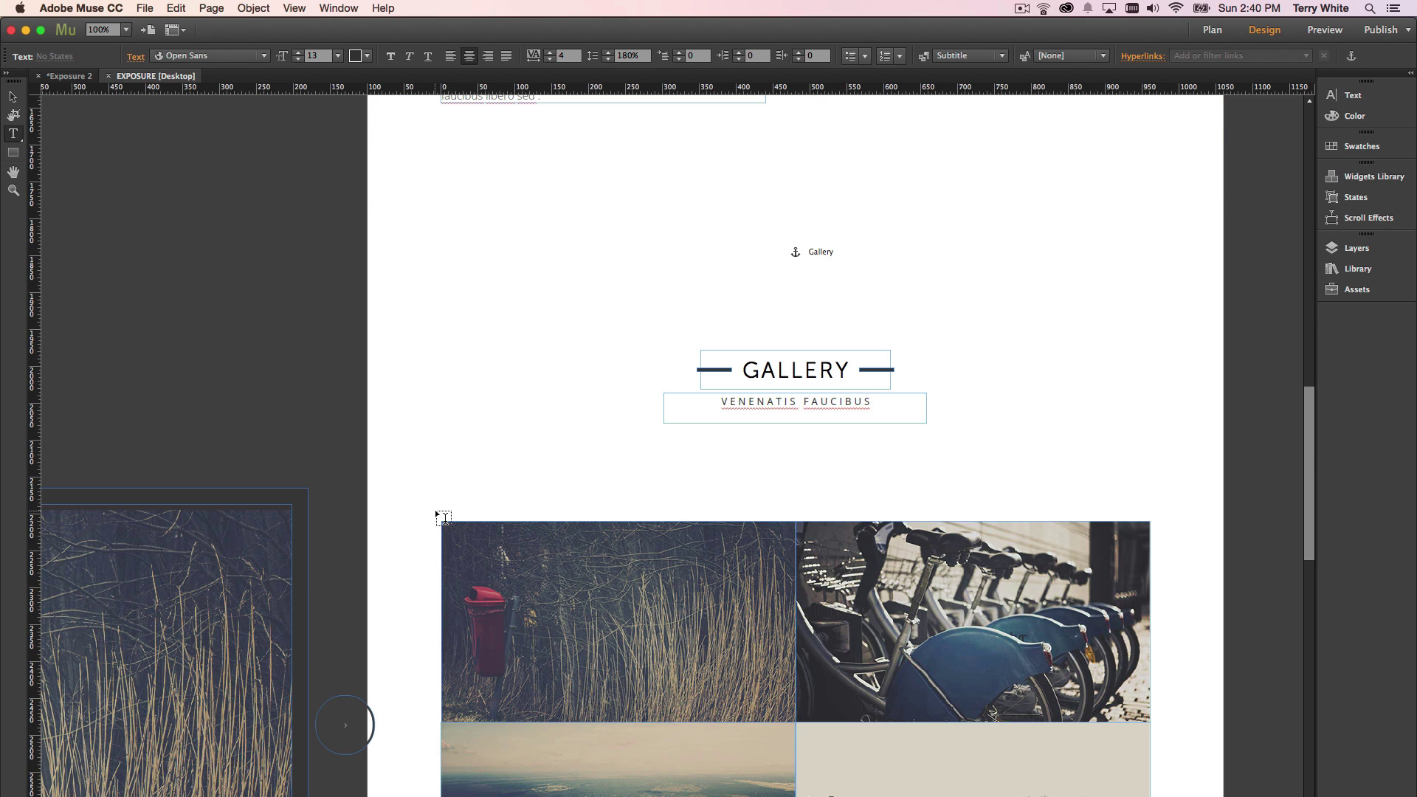
left_click(13, 97)
left_click(720, 709)
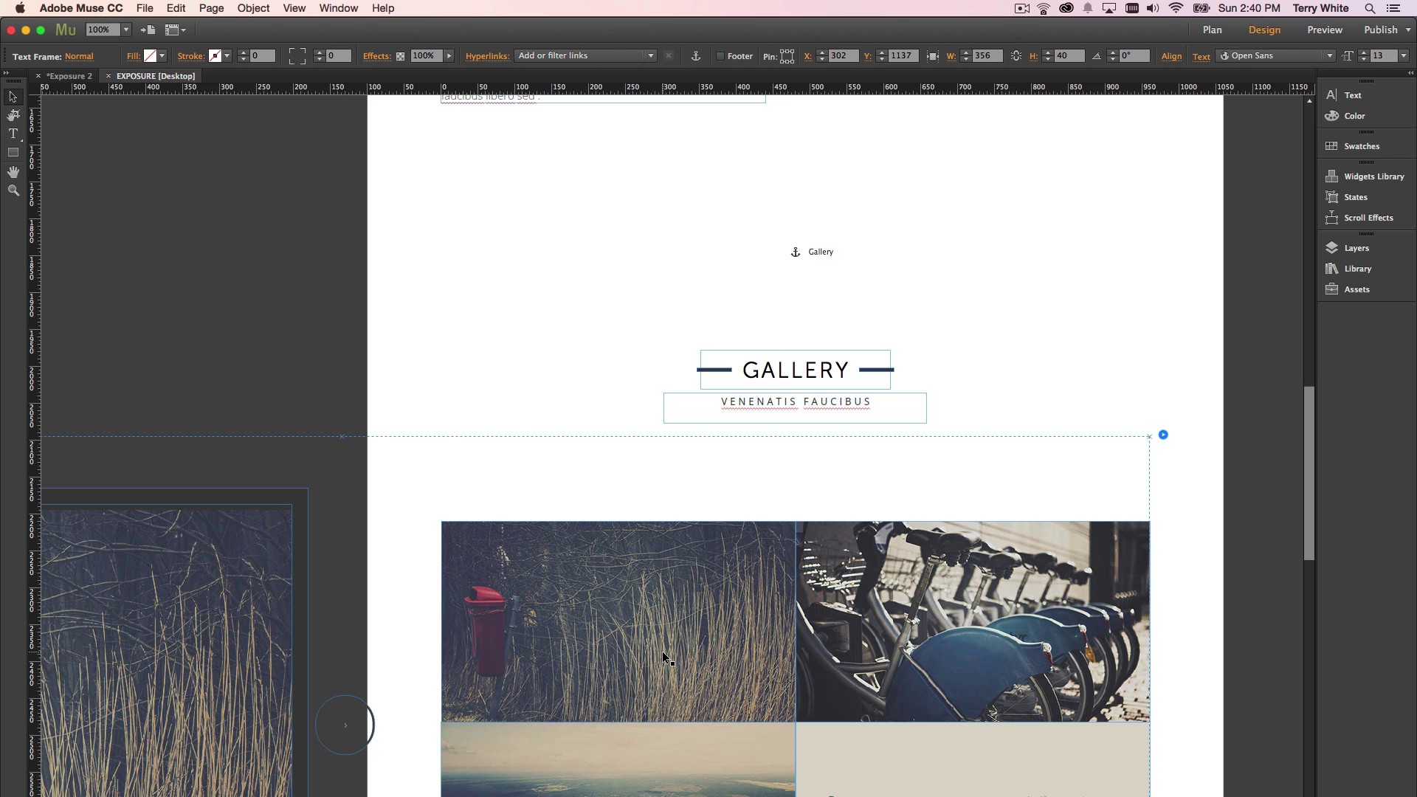
scroll(836, 662, "down", 10)
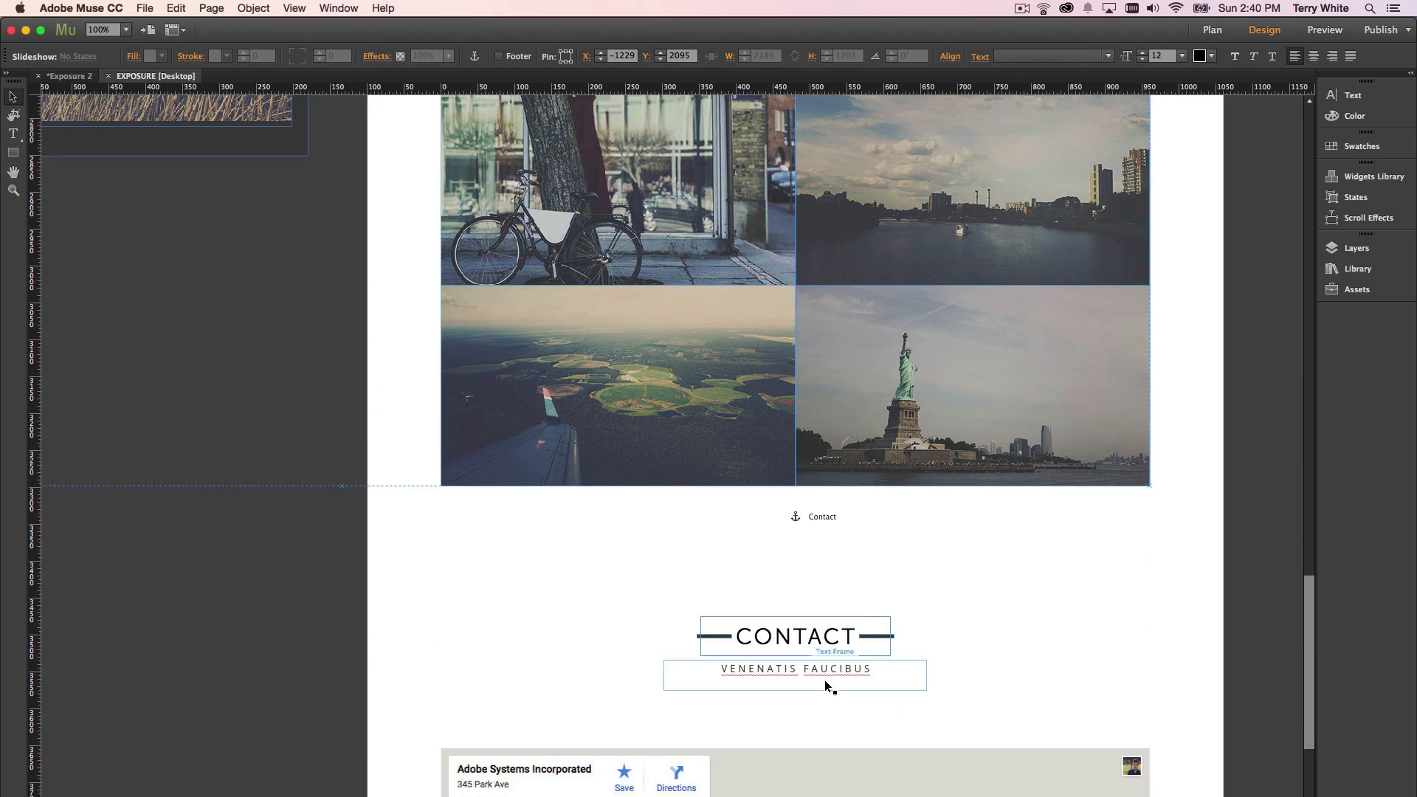
scroll(726, 740, "down", 4)
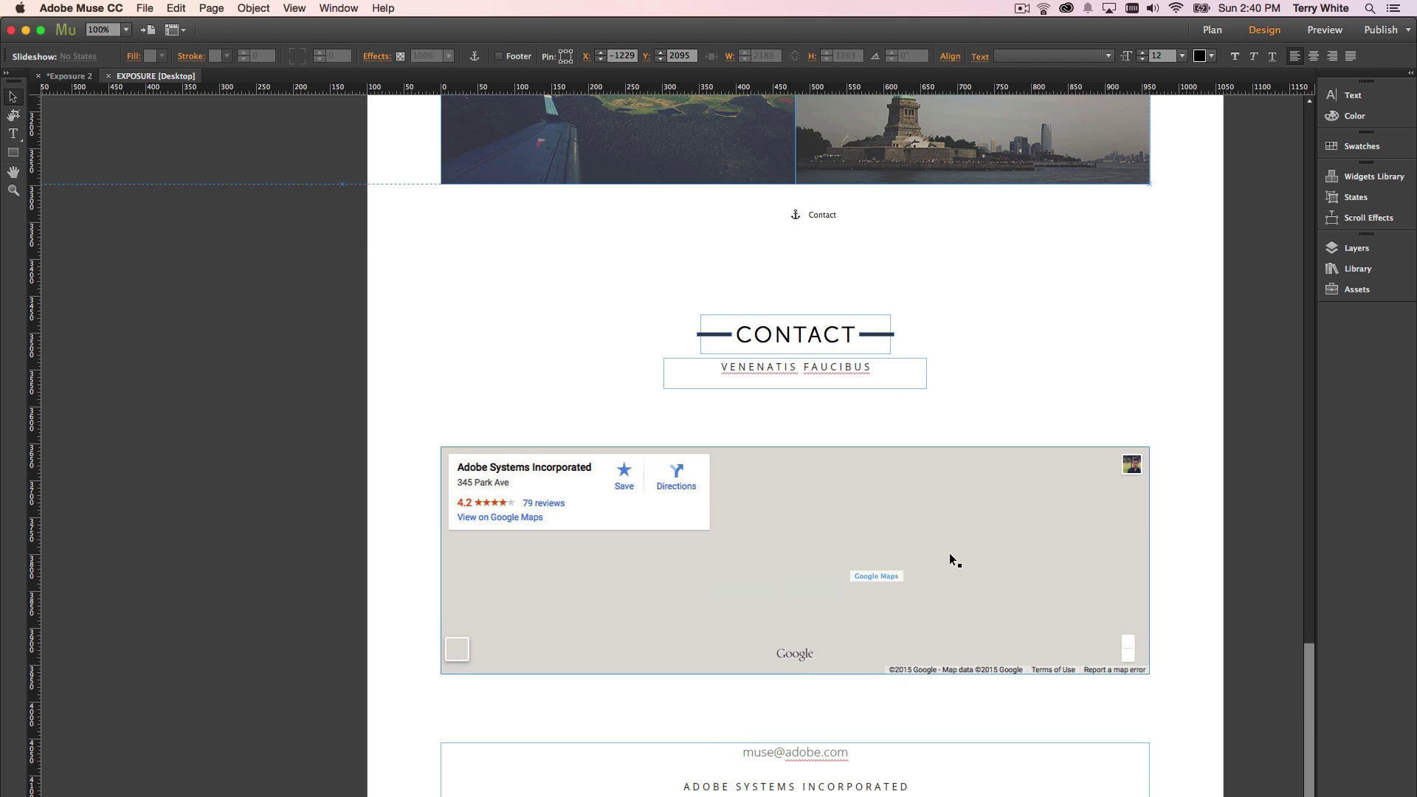
left_click(1145, 459)
left_click(1163, 445)
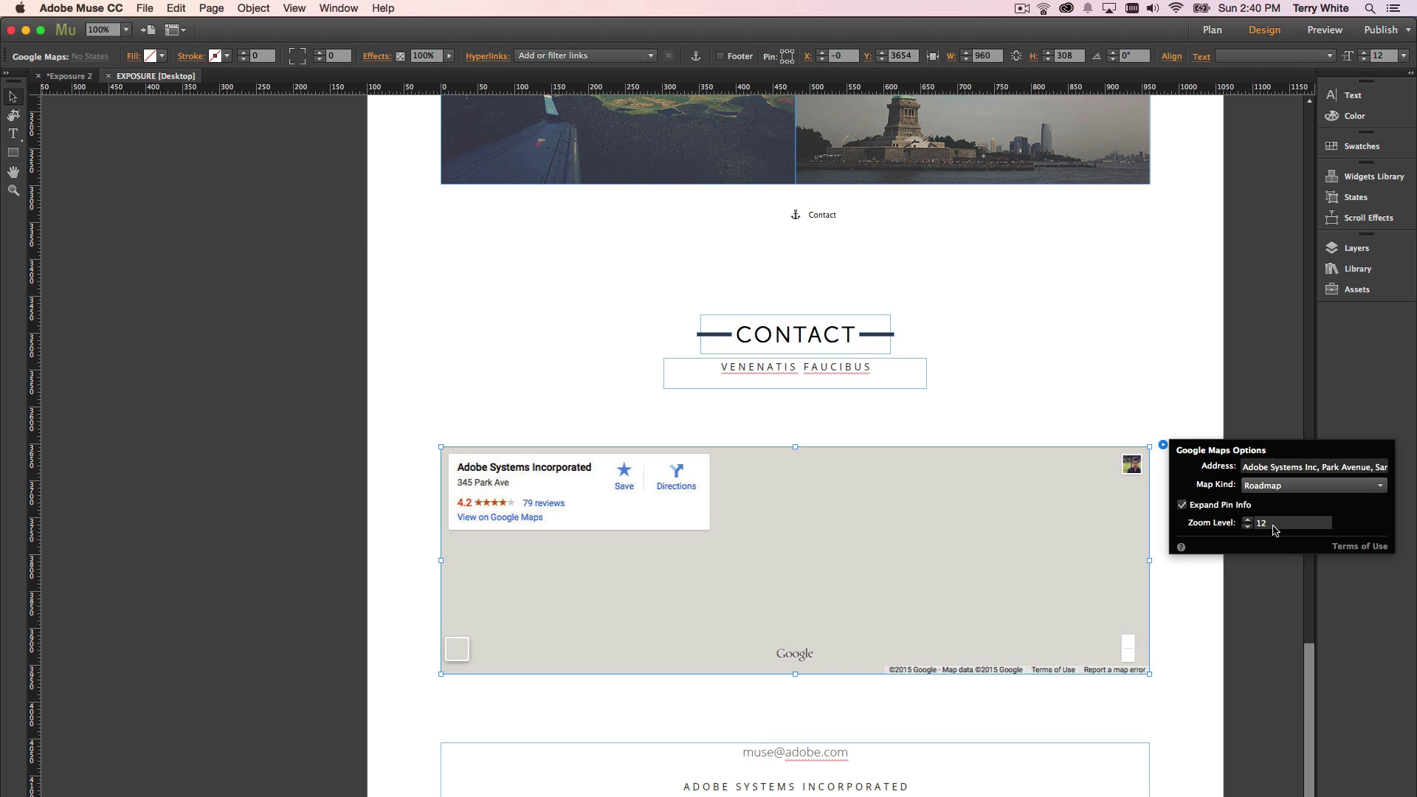
left_click(1166, 671)
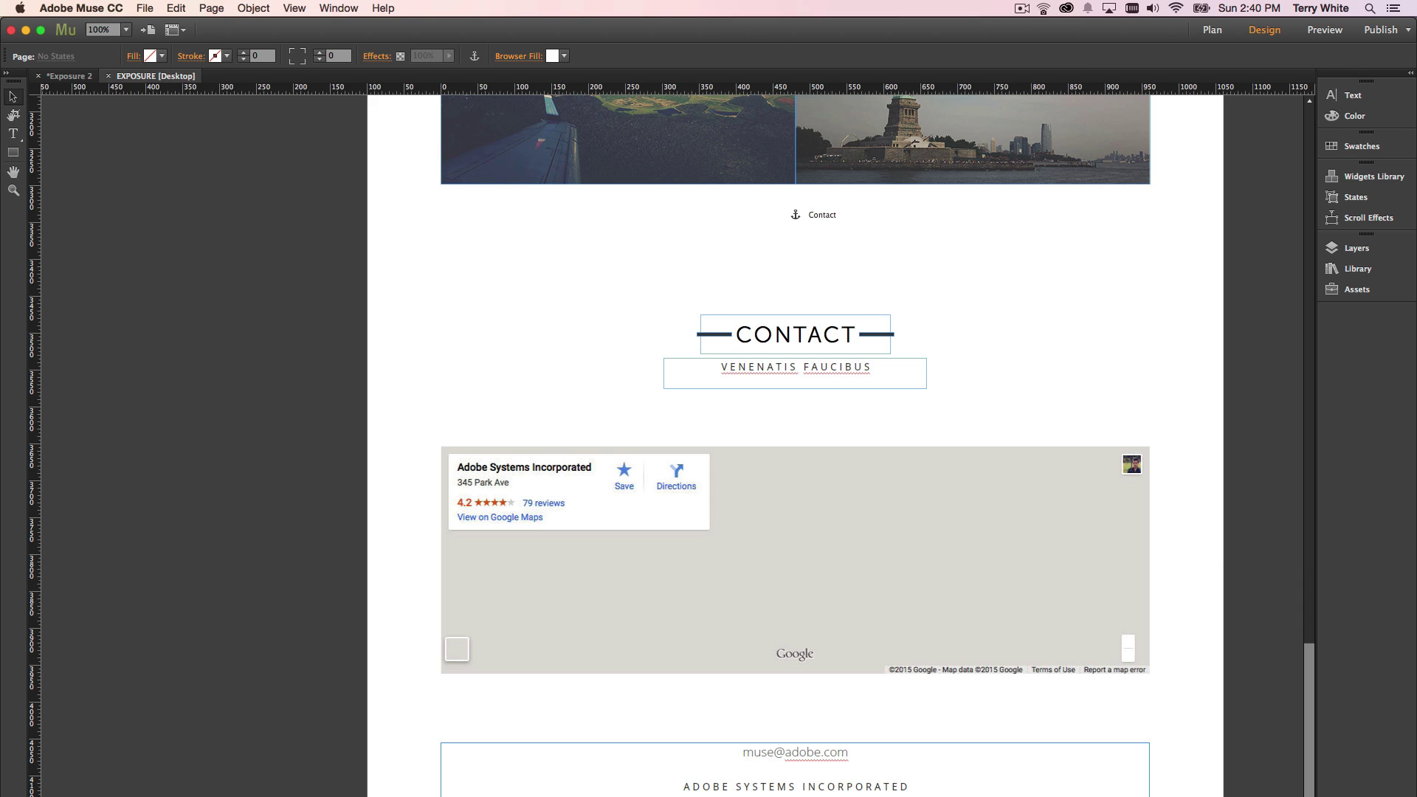
- Delete the address text frame below the map, then undo the deletion
scroll(795, 443, "down", 3)
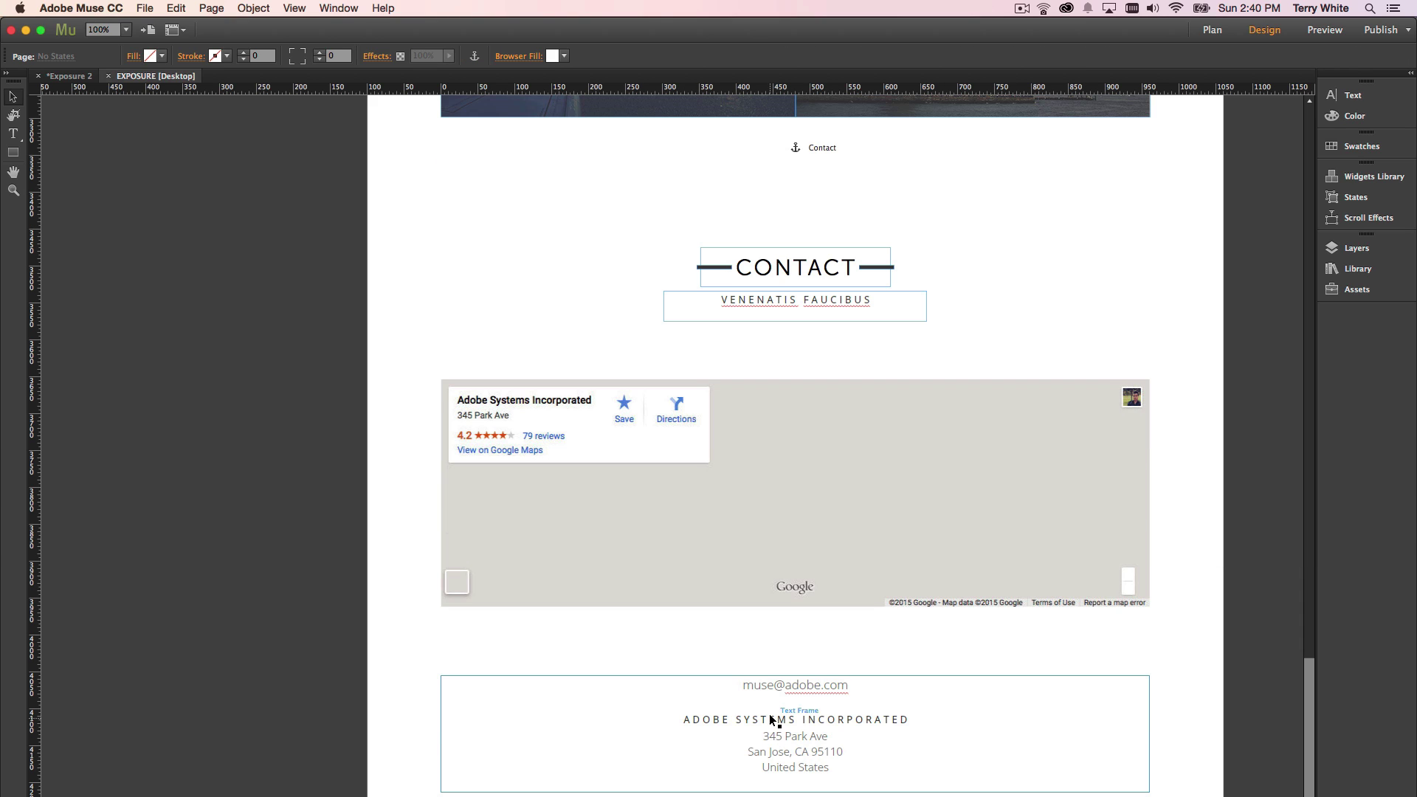
left_click(779, 736)
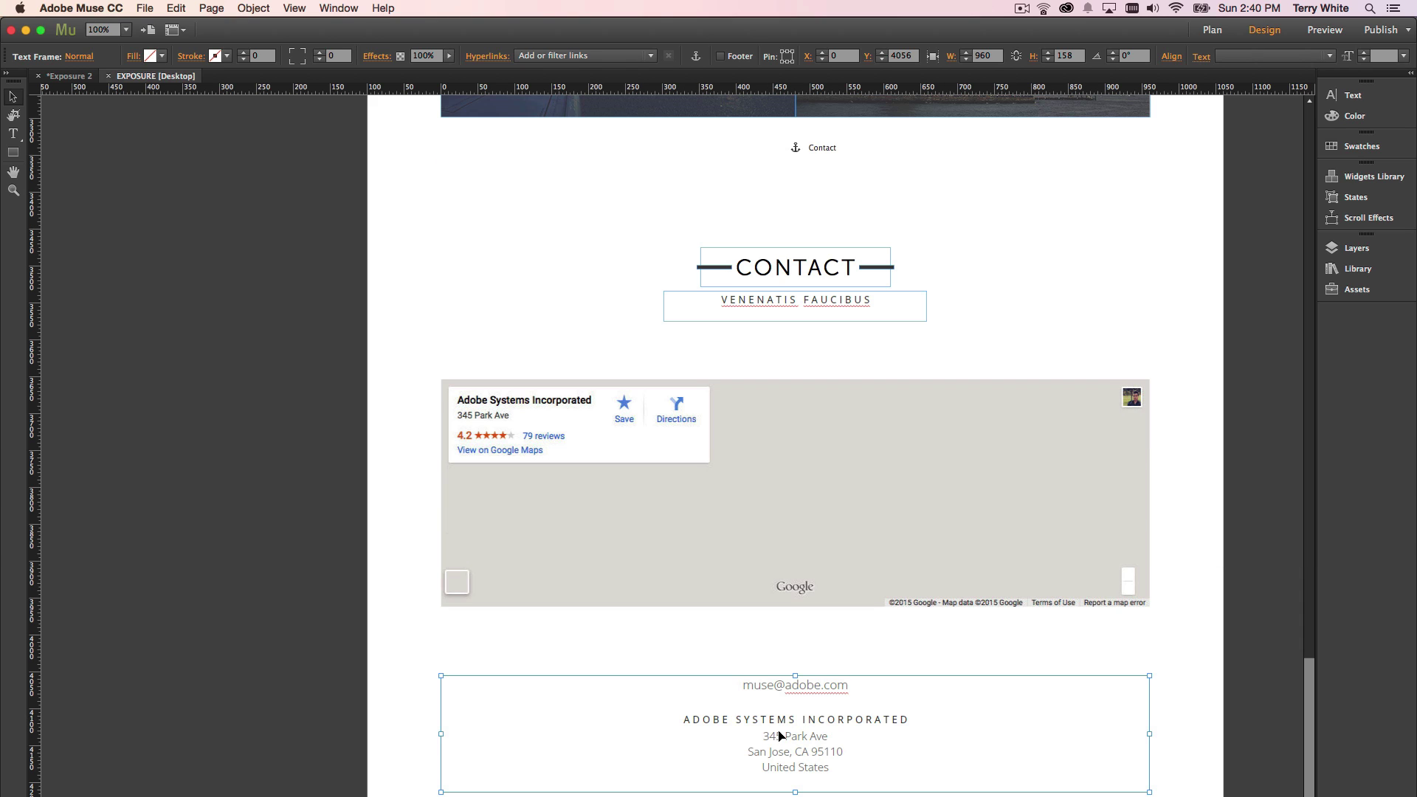
key("Delete")
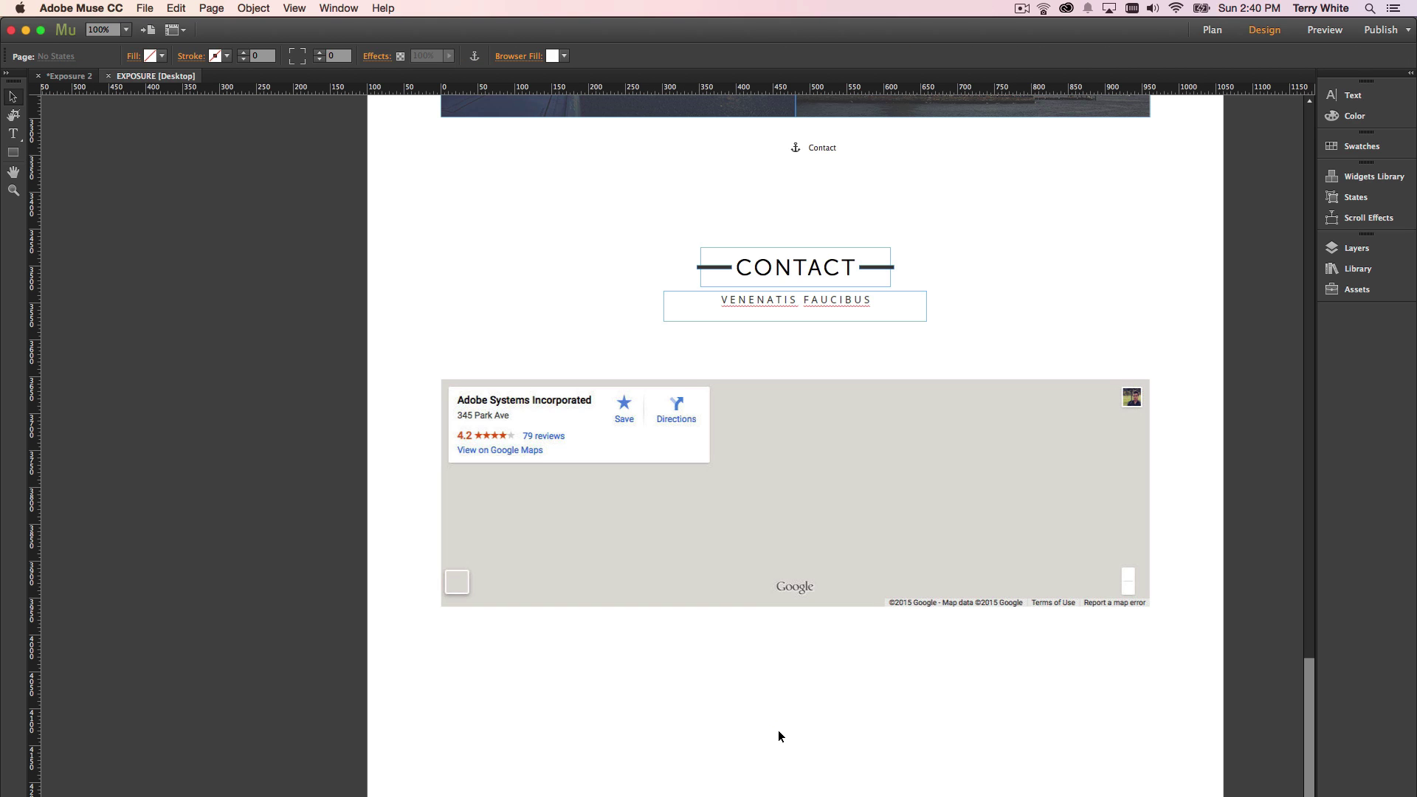
key("super+z")
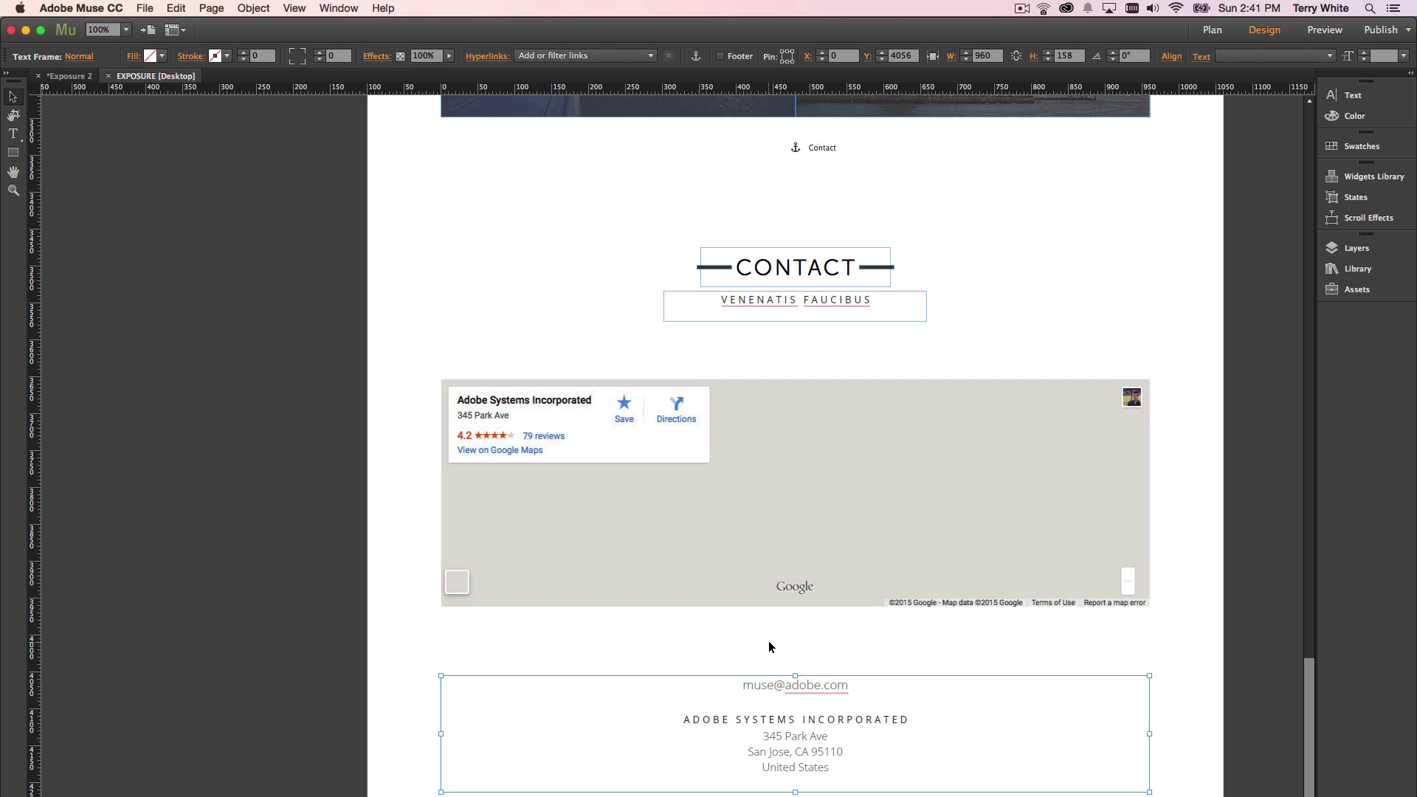
- Preview the current page in the browser with File > Preview Page in Browser
scroll(768, 647, "up", 20)
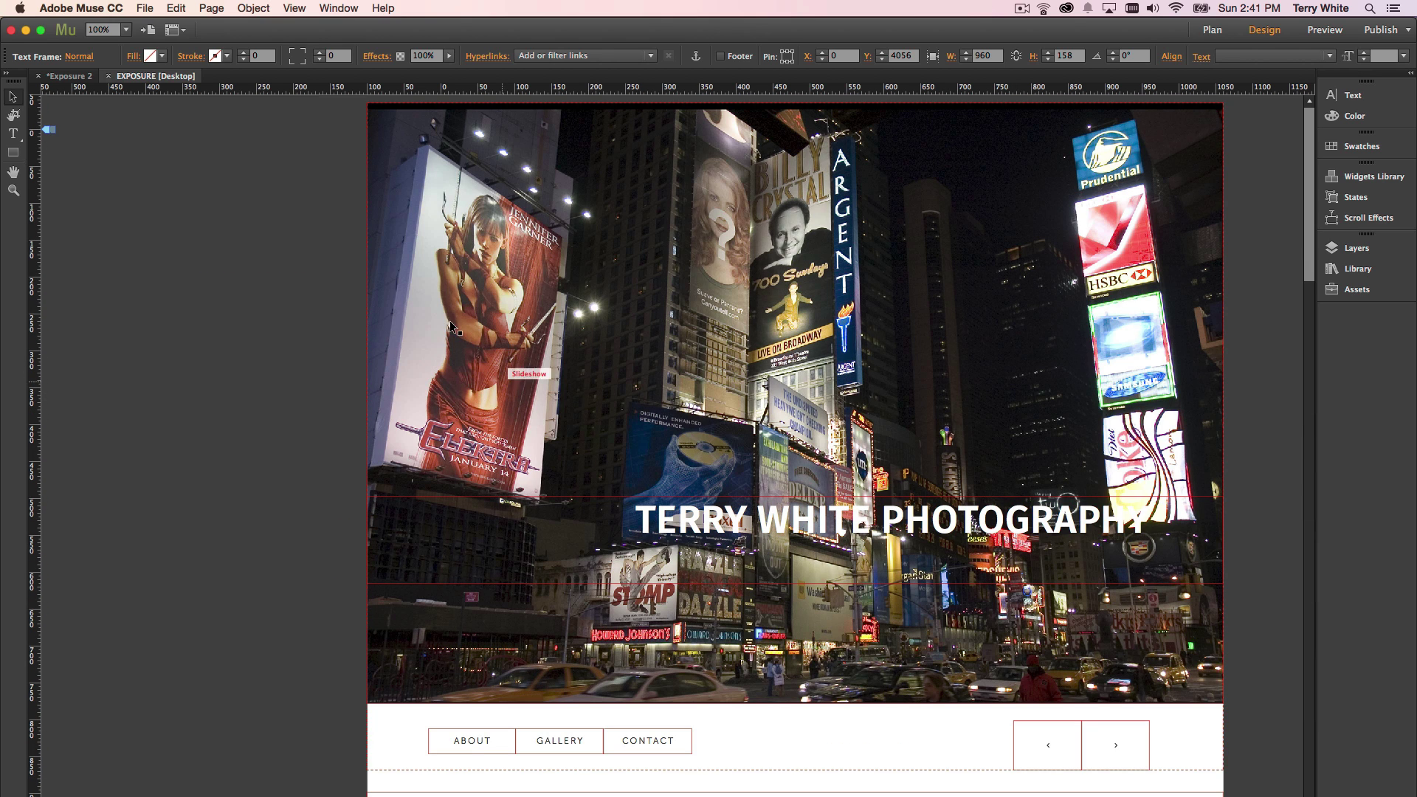
left_click(143, 7)
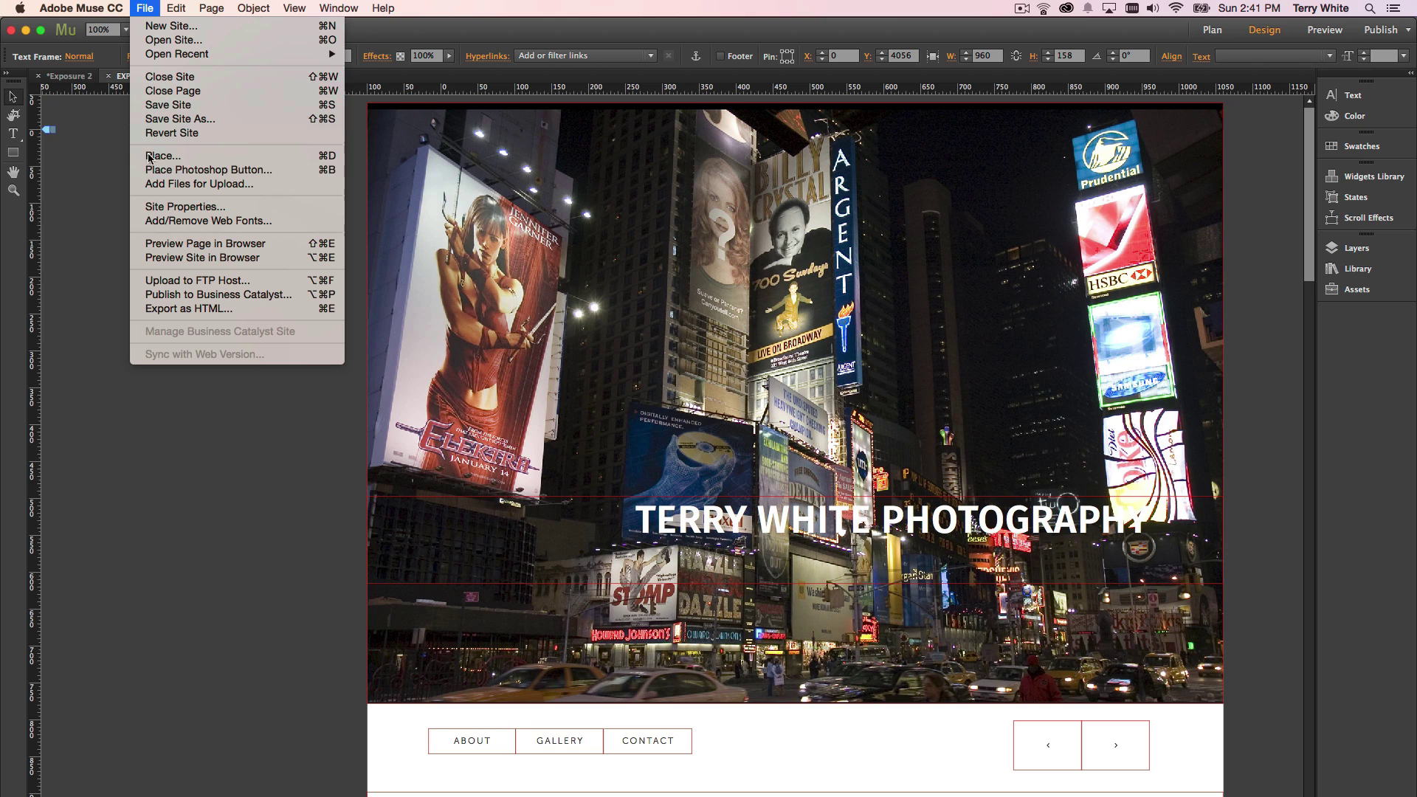
left_click(163, 245)
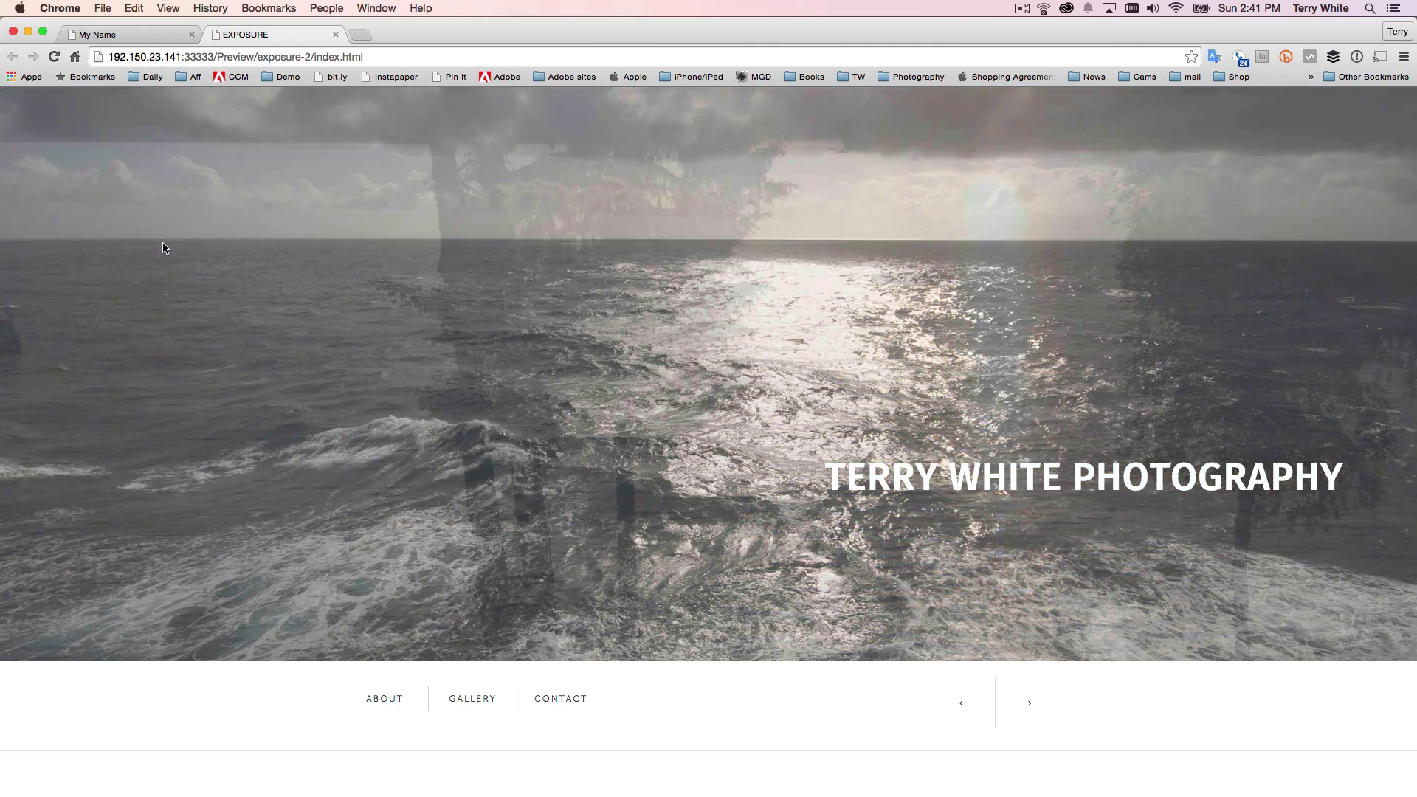
- Scroll the Chrome preview past the cycling hero slideshow to the About section's new subtitle
scroll(492, 397, "down", 2)
scroll(492, 396, "down", 5)
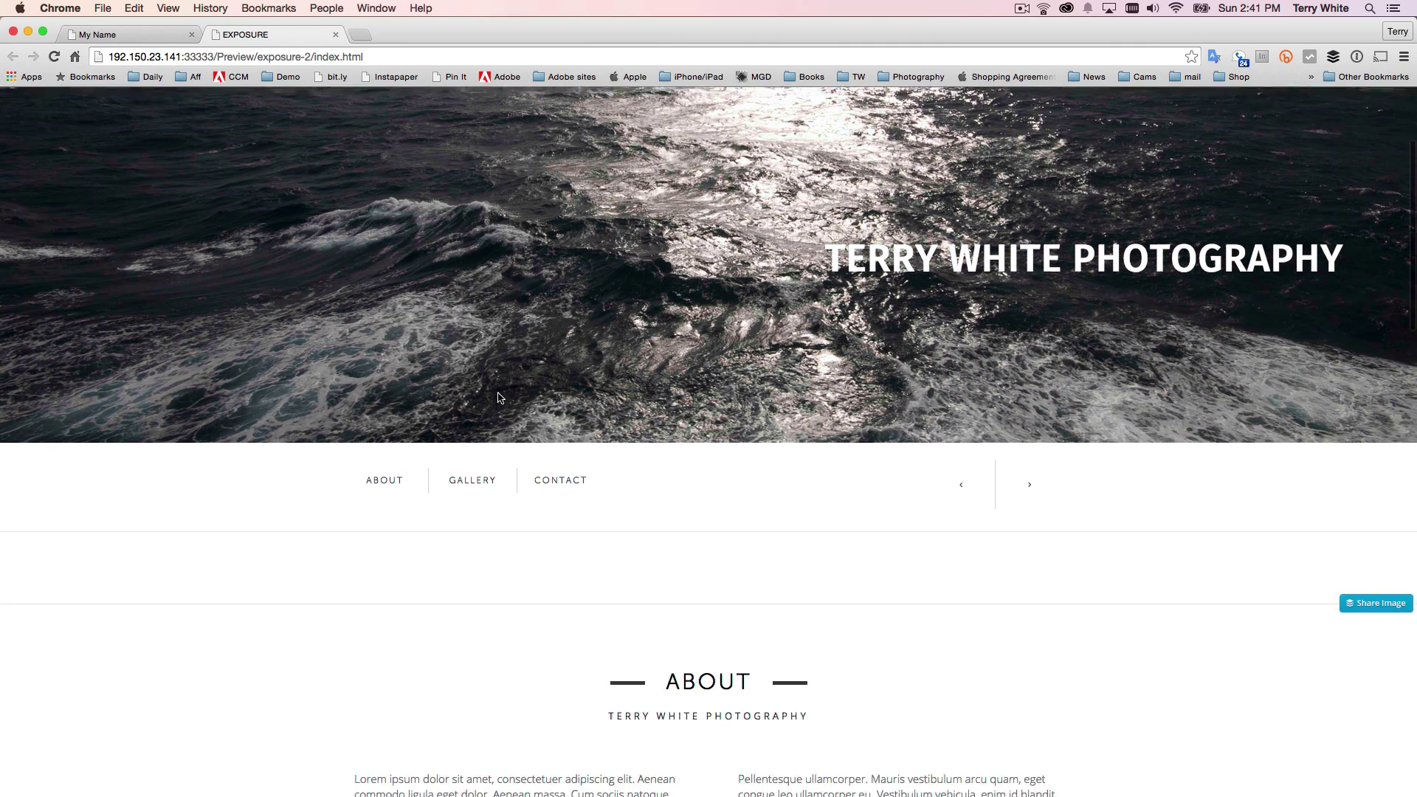
scroll(694, 530, "down", 5)
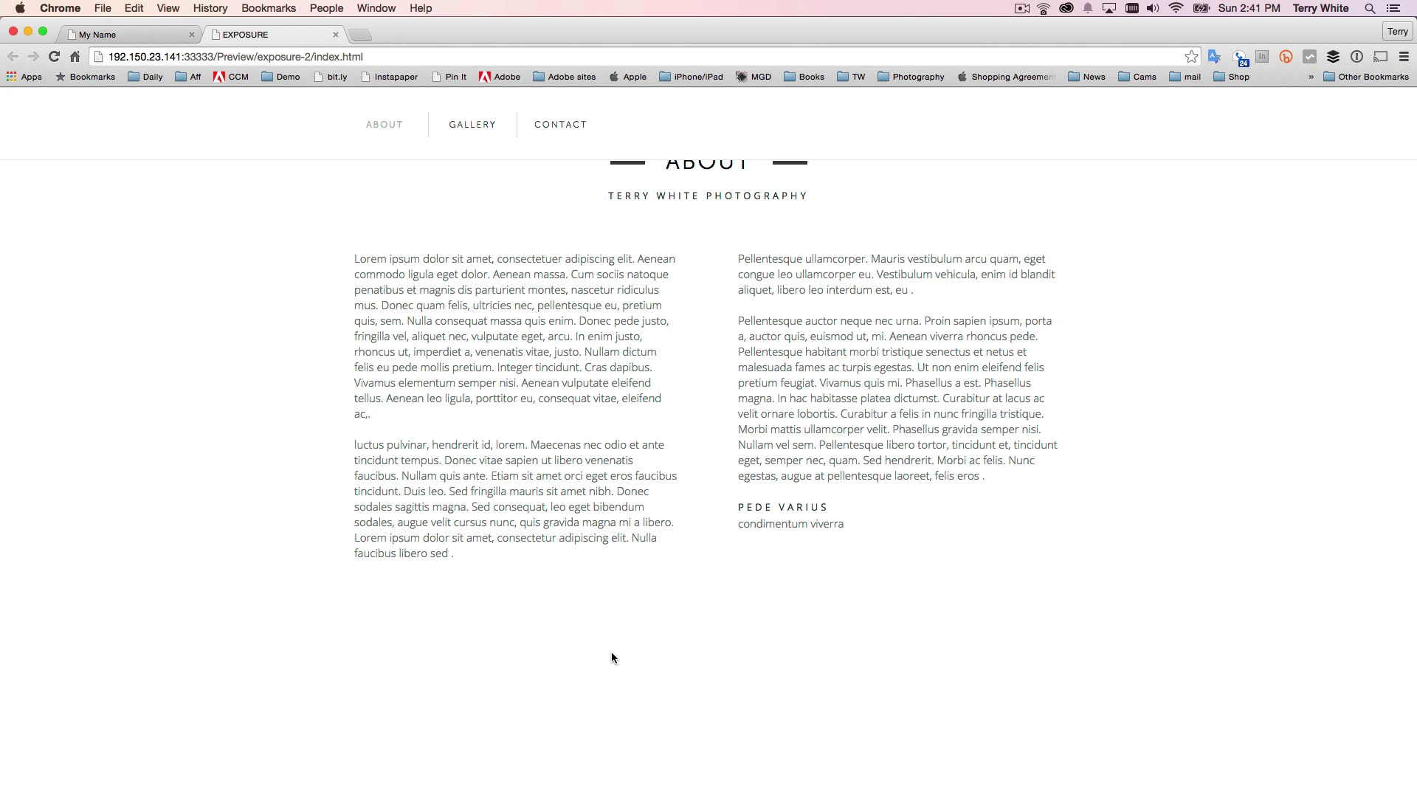
- Return to Muse and open the File menu to view upload and export options
key("super+Tab")
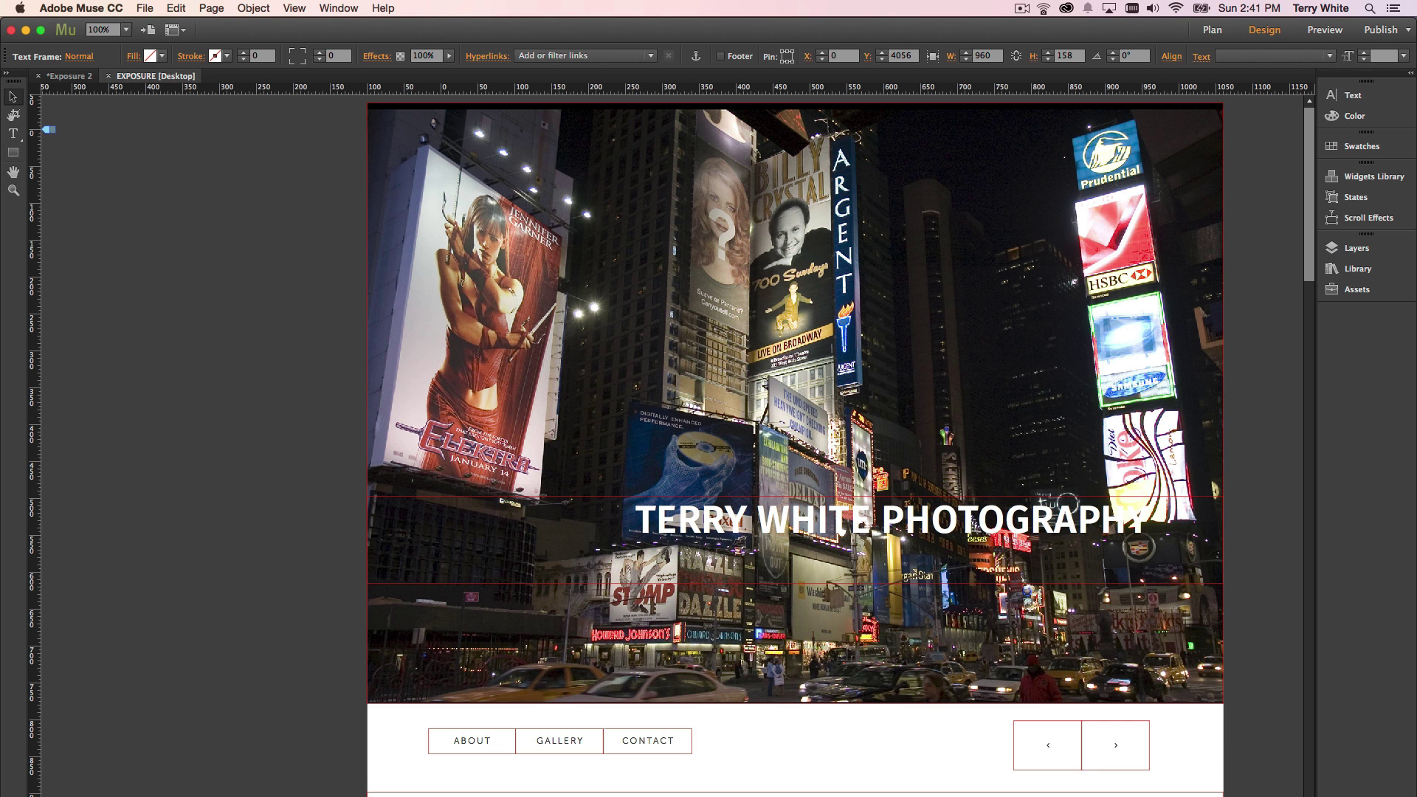
left_click(146, 10)
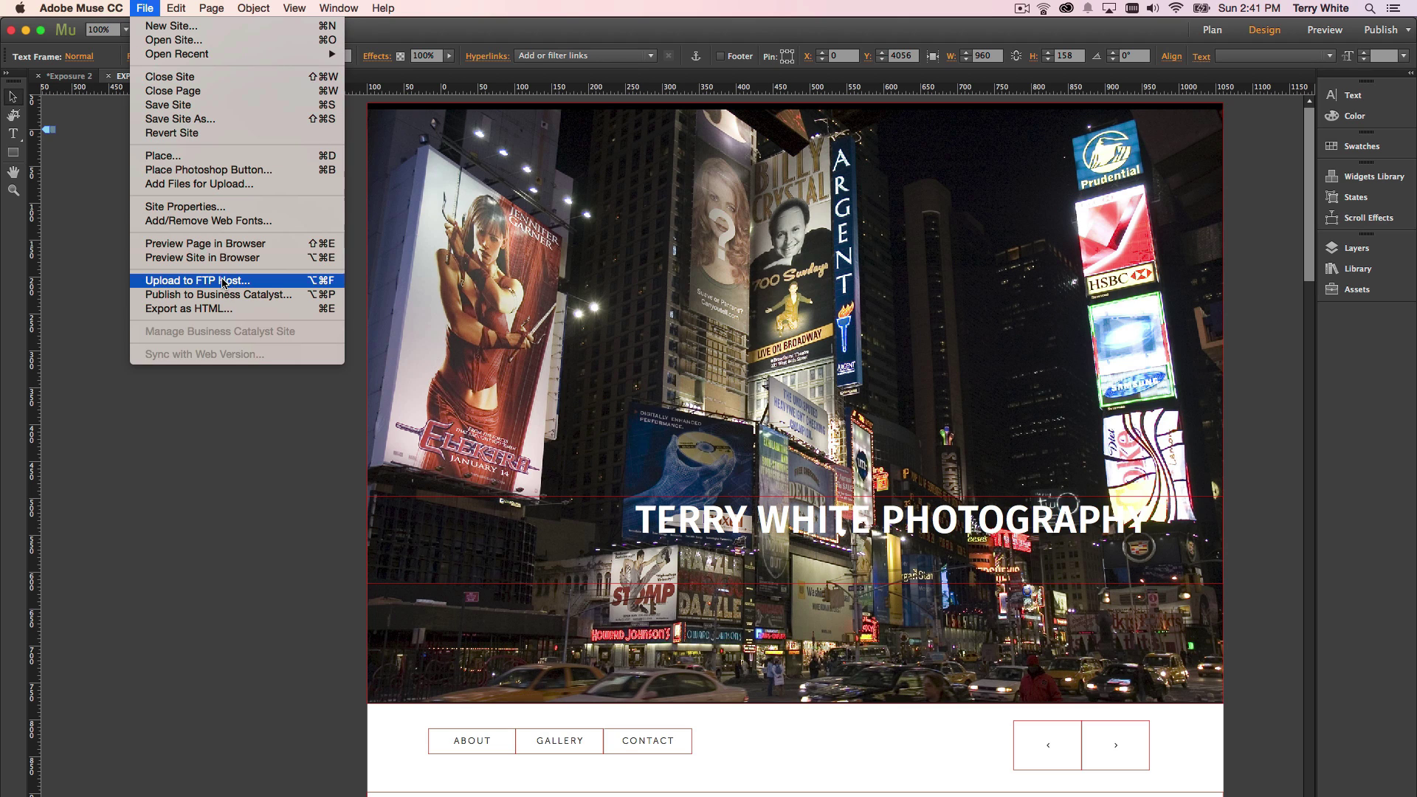